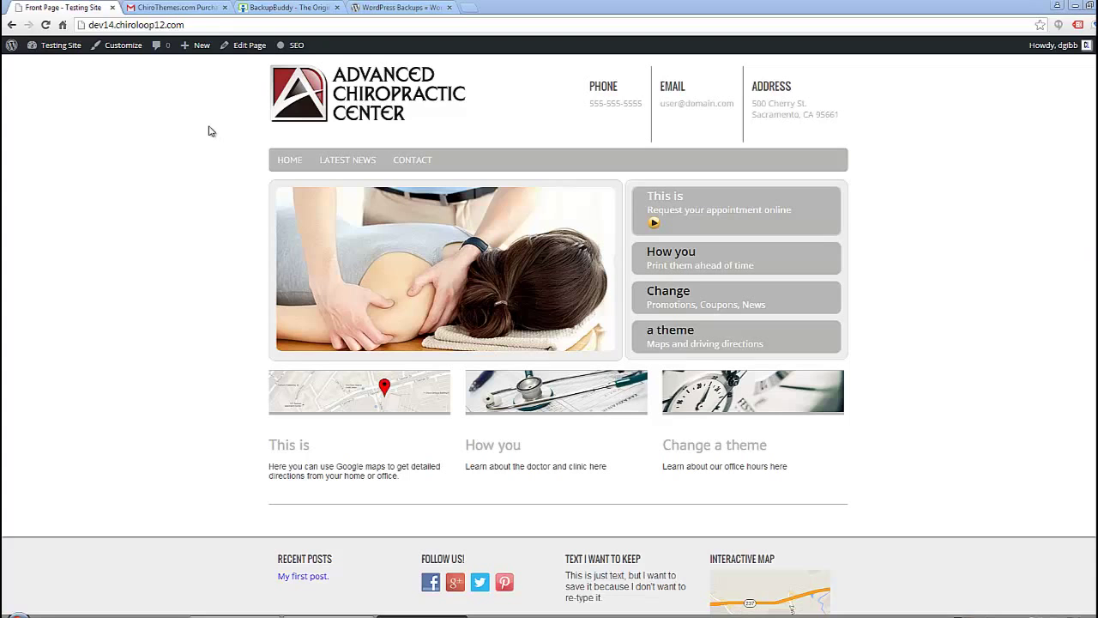
- Review the BackupBuddy product page and the WordPress Backups page as options for backing up the site
{"action": "left_click", "coordinate": [277, 9]}
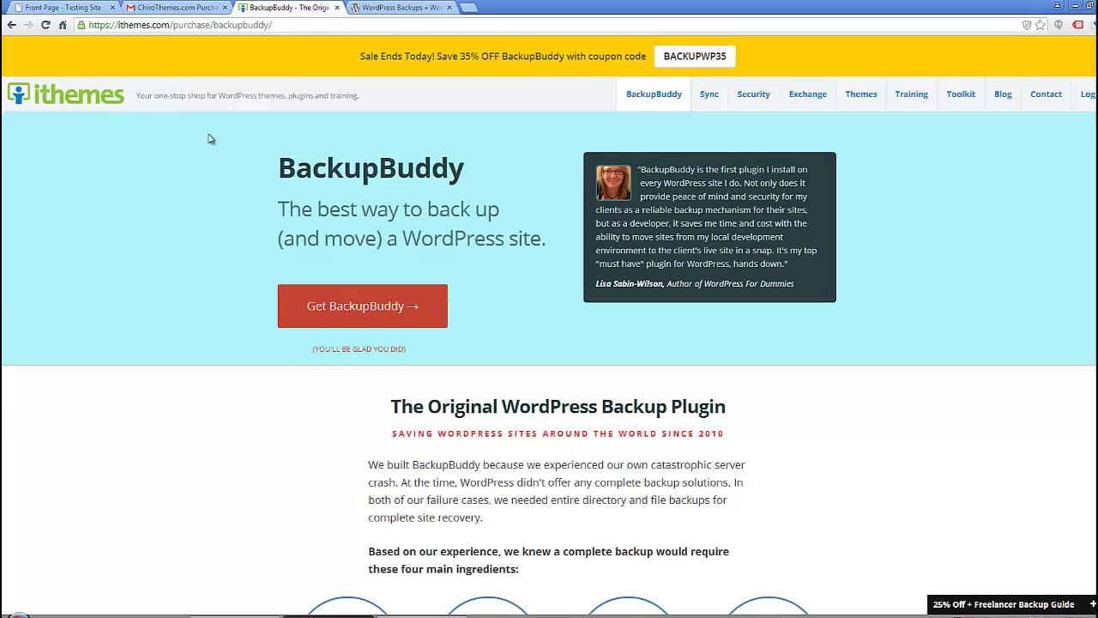
{"action": "left_click", "coordinate": [400, 8]}
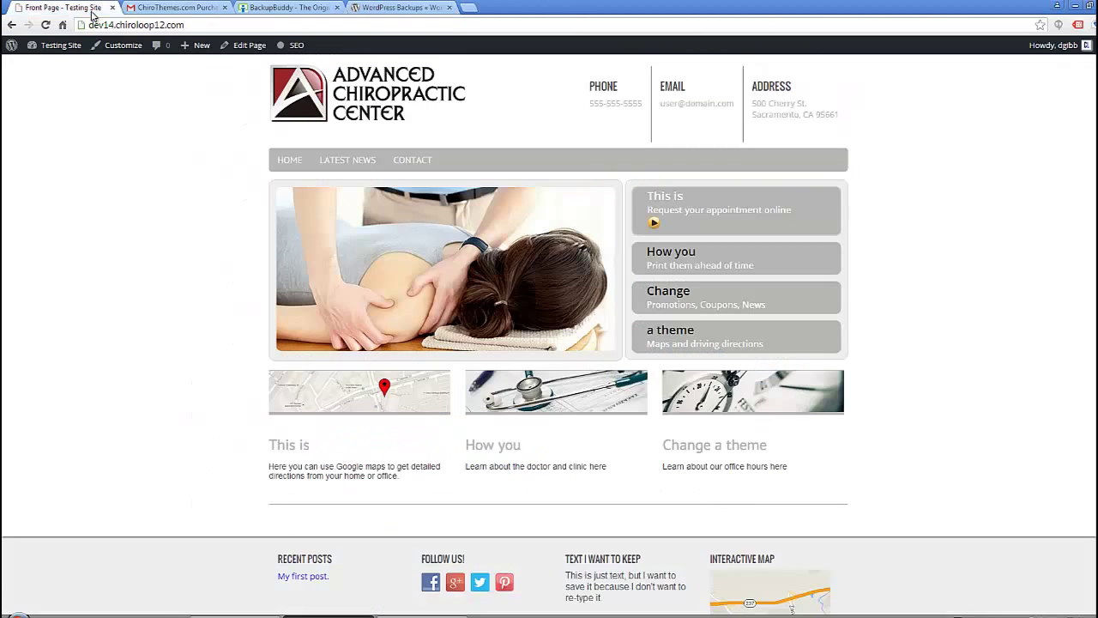
- Return to the testing site's front page, switch to Paint, paste a screenshot of it, and close Paint
{"action": "left_click", "coordinate": [94, 15]}
{"action": "left_click", "coordinate": [85, 616]}
{"action": "left_click", "coordinate": [30, 17]}
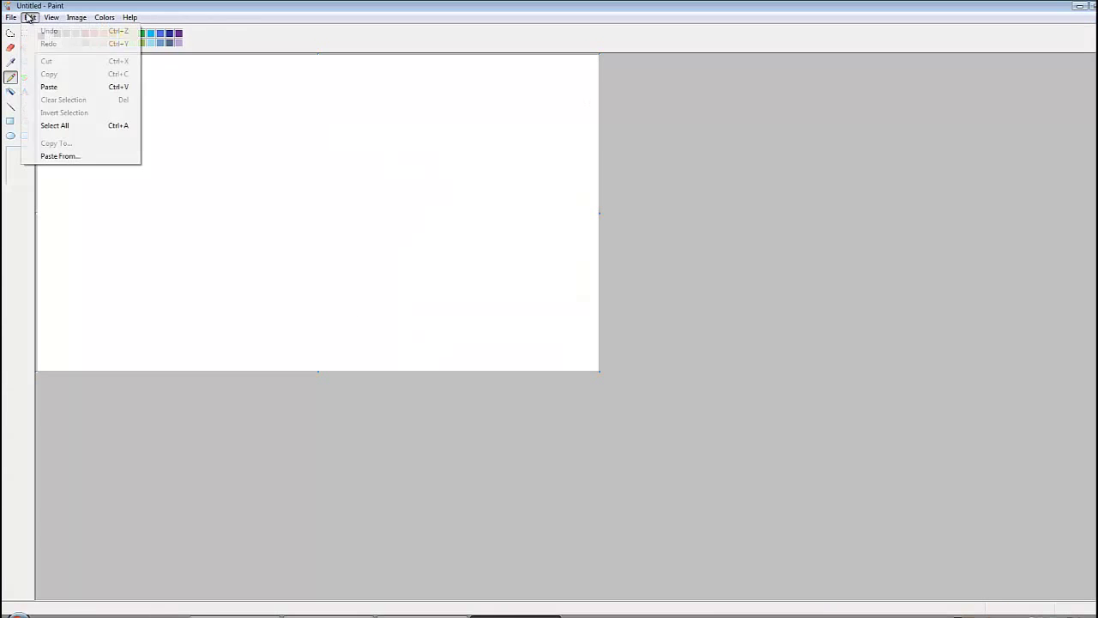
{"action": "left_click", "coordinate": [49, 87]}
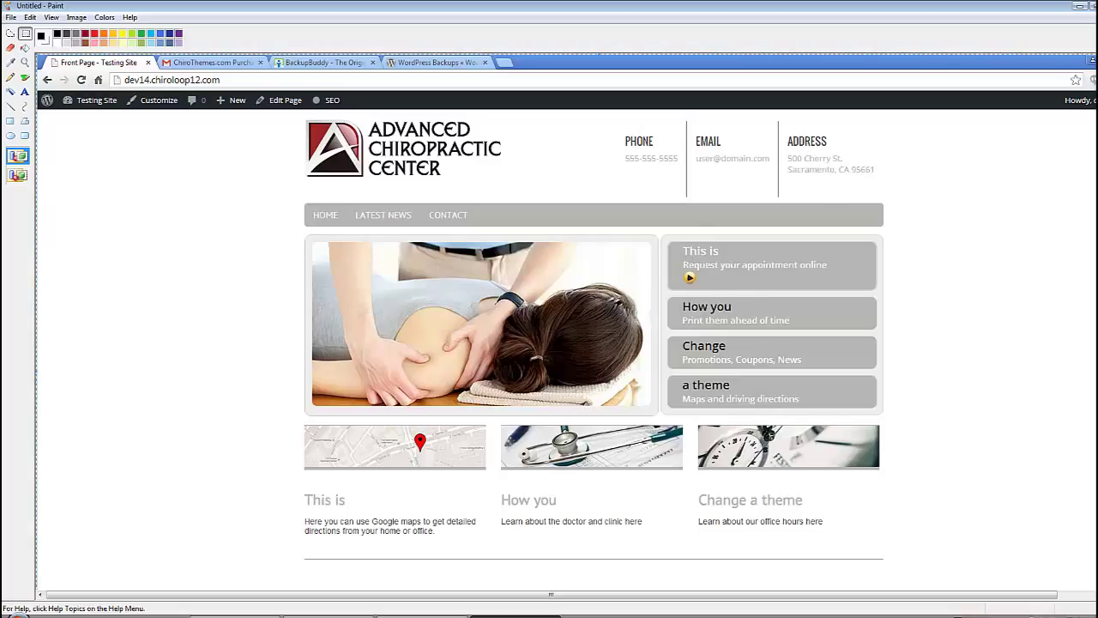
{"action": "key", "text": "alt+F4"}
{"action": "left_click", "coordinate": [586, 314]}
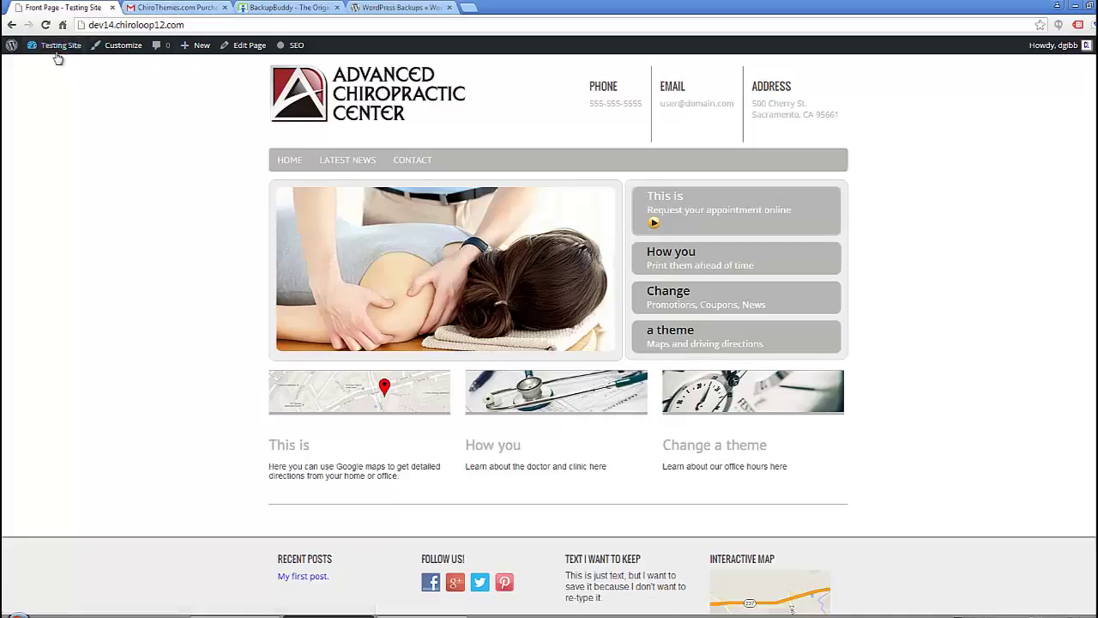
- Open the site's widget management and move the "Follow Us!" Social Media Widget from Footer 2 to Inactive Widgets
{"action": "mouse_move", "coordinate": [53, 48]}
{"action": "left_click", "coordinate": [45, 98]}
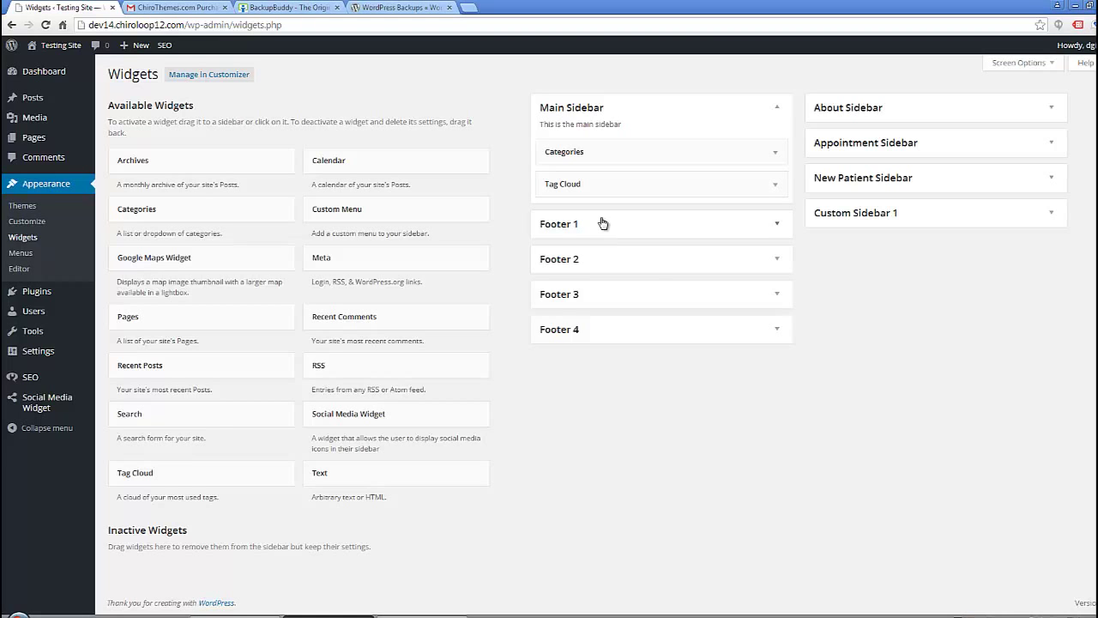
{"action": "left_click", "coordinate": [603, 258]}
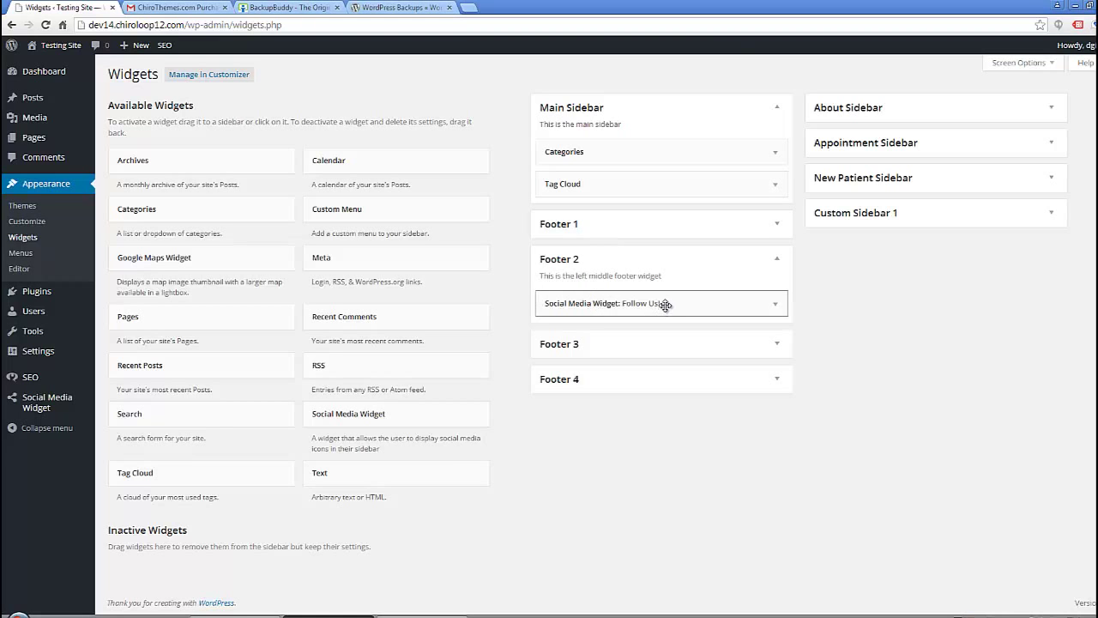
{"action": "left_click_drag", "start_coordinate": [661, 304], "coordinate": [234, 561]}
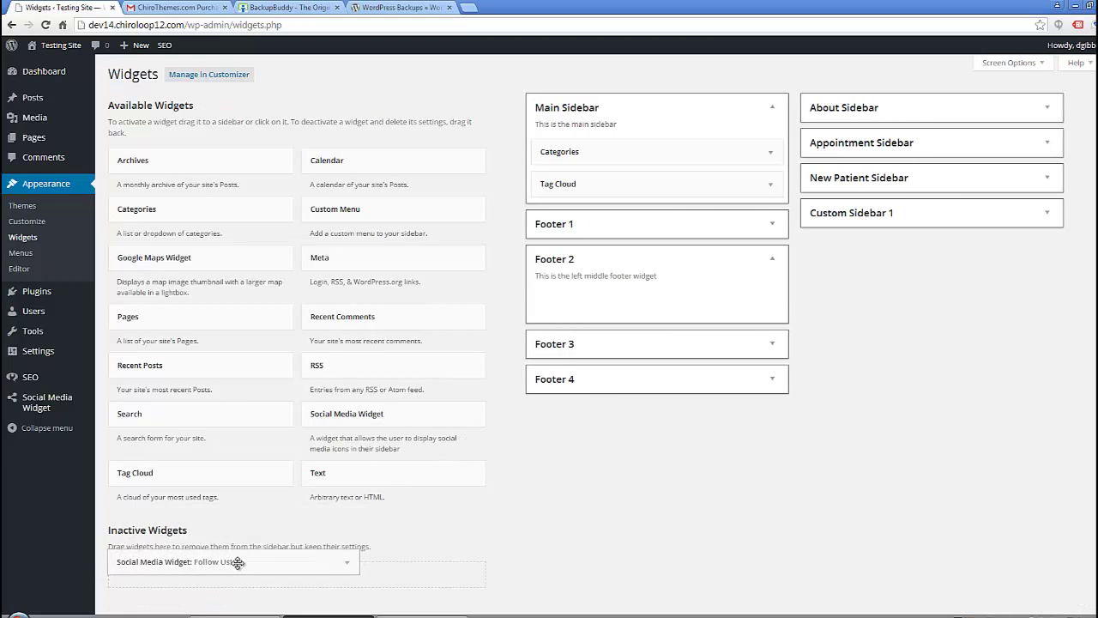
- Move the Footer 3 "Text I want to keep" widget and the Footer 4 "Interactive Map" widget to Inactive Widgets
{"action": "scroll", "coordinate": [591, 326], "scroll_direction": "down", "scroll_amount": 1}
{"action": "left_click", "coordinate": [590, 309]}
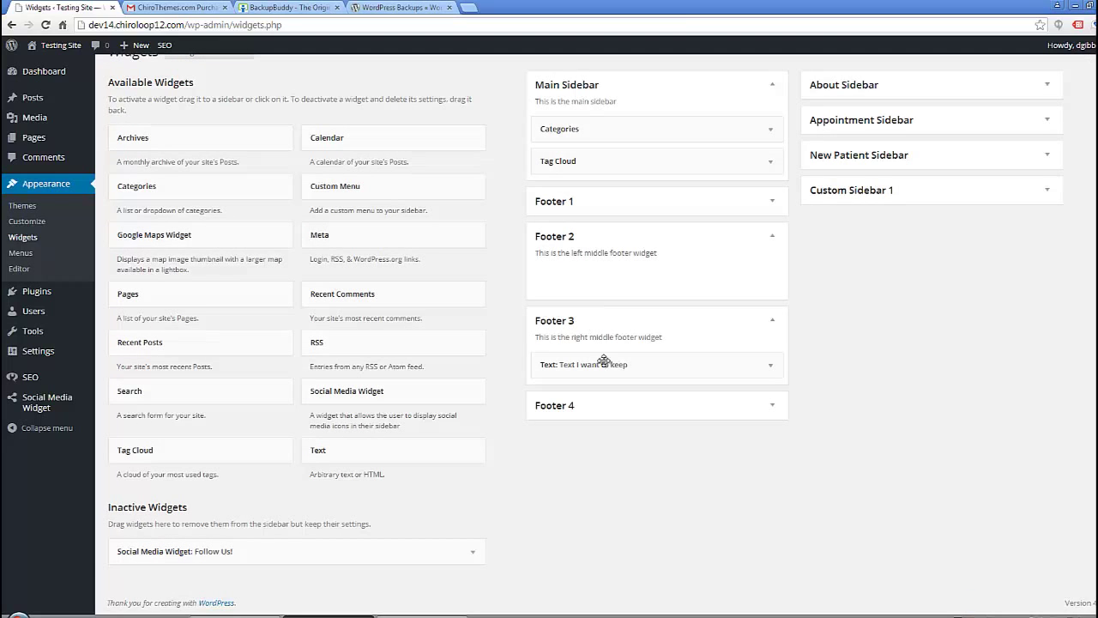
{"action": "left_click_drag", "start_coordinate": [605, 364], "coordinate": [199, 576]}
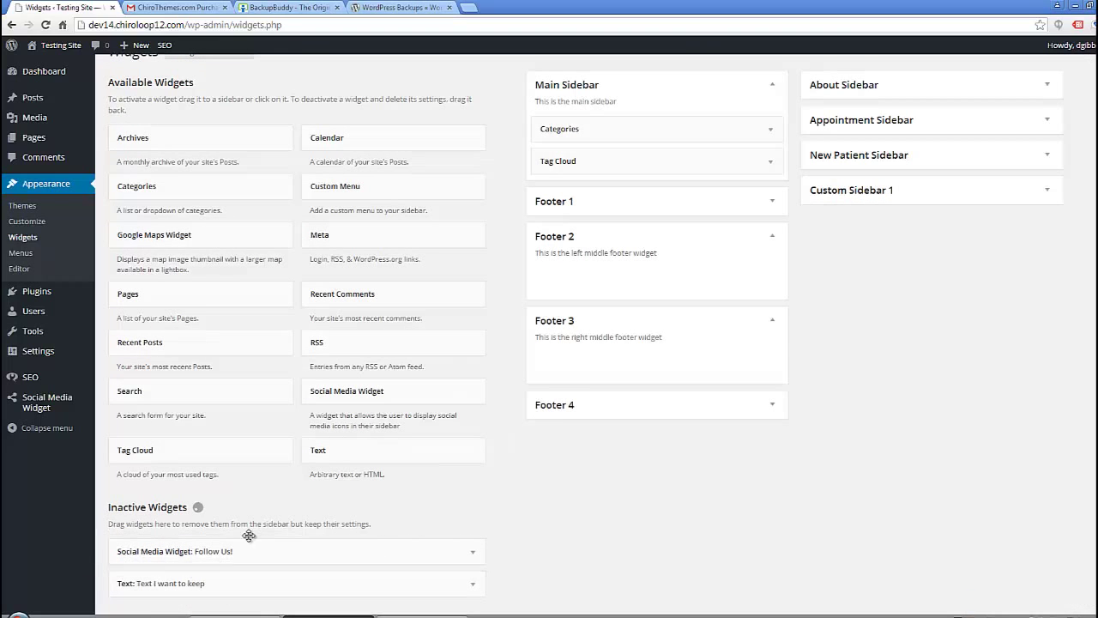
{"action": "left_click", "coordinate": [597, 407]}
{"action": "left_click_drag", "start_coordinate": [601, 438], "coordinate": [186, 542]}
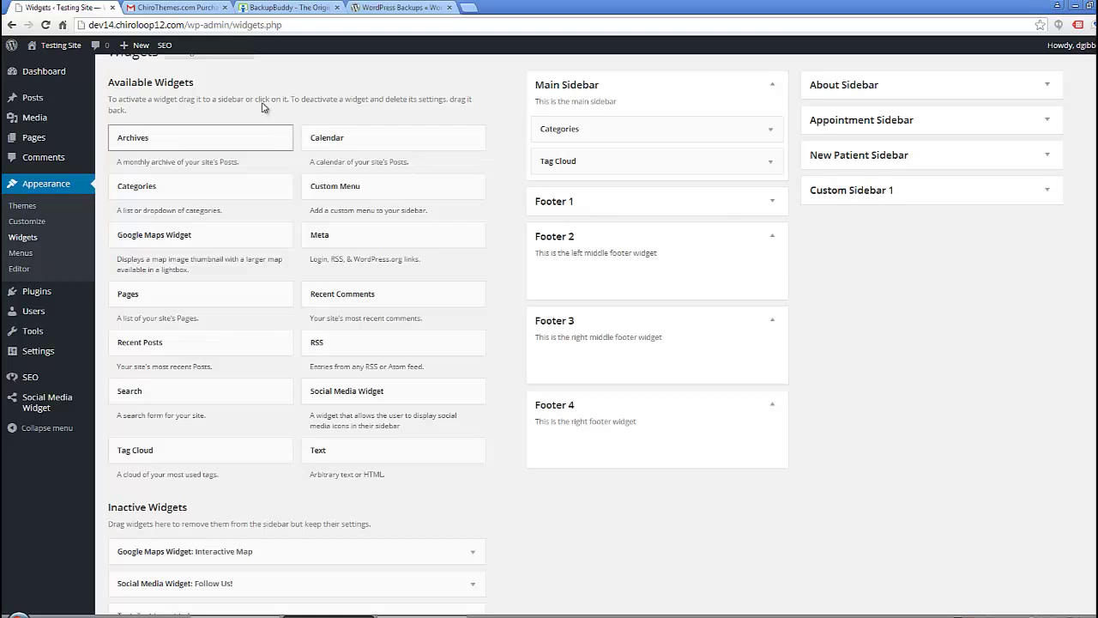
- Open the receipt link in the ChiroThemes purchase email and download Chiro Pro Premium version 1.0.9 to the Desktop as chiro-pro-premium.zip
{"action": "left_click", "coordinate": [176, 8]}
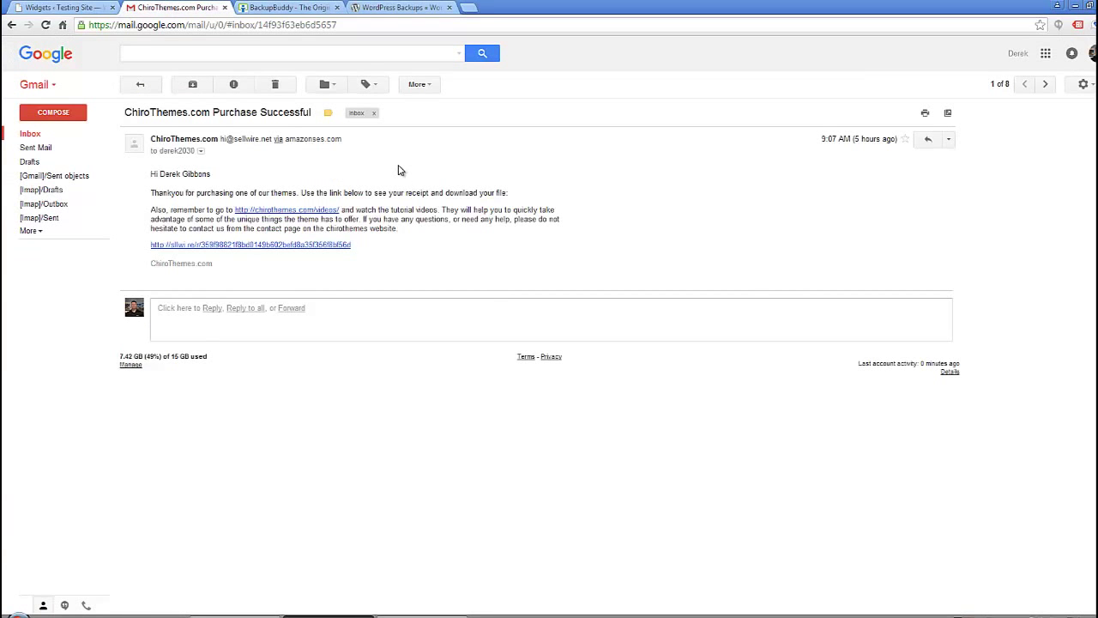
{"action": "left_click", "coordinate": [301, 247]}
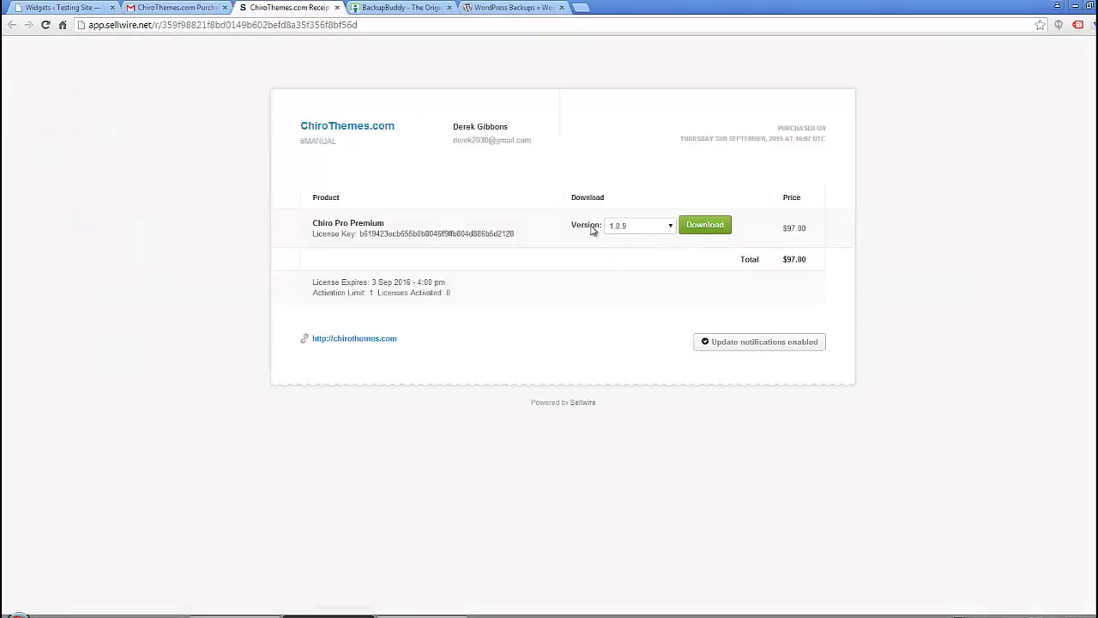
{"action": "left_click", "coordinate": [670, 228]}
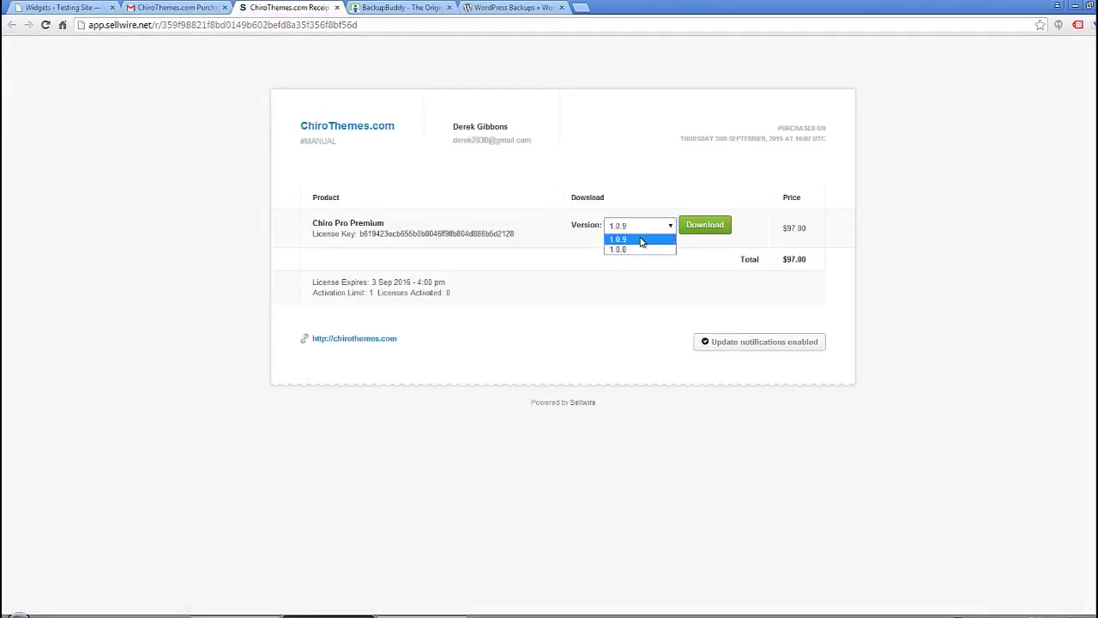
{"action": "left_click", "coordinate": [641, 240]}
{"action": "left_click", "coordinate": [700, 229]}
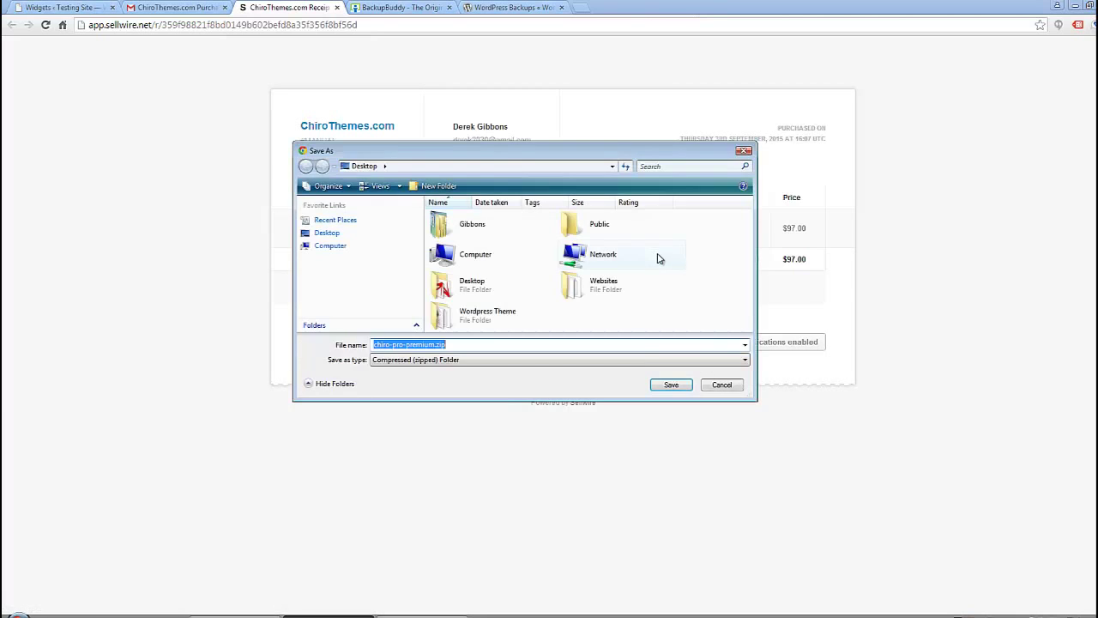
{"action": "left_click", "coordinate": [671, 384]}
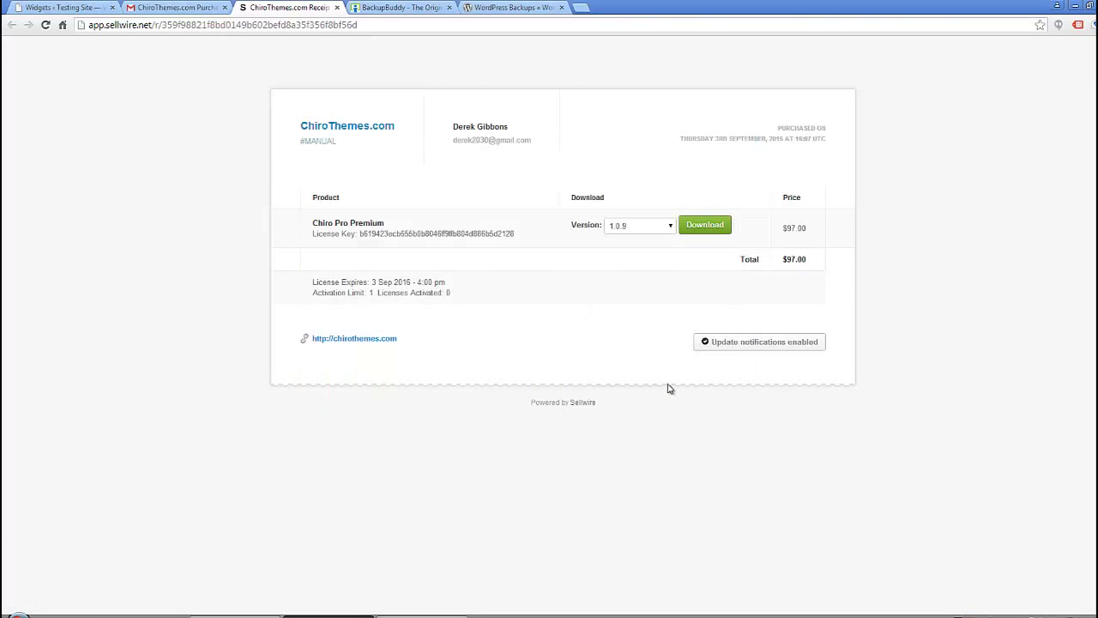
- Upload chiro-pro-premium.zip from the Desktop as a new WordPress theme on the testing site, install it, and activate it
{"action": "left_click", "coordinate": [64, 8]}
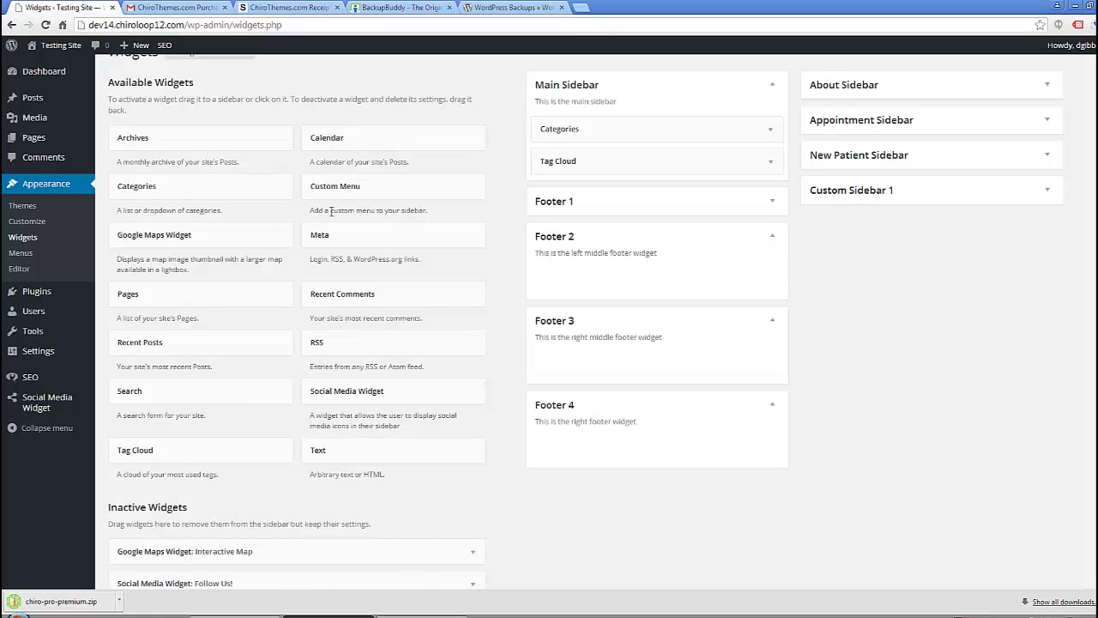
{"action": "left_click", "coordinate": [22, 206]}
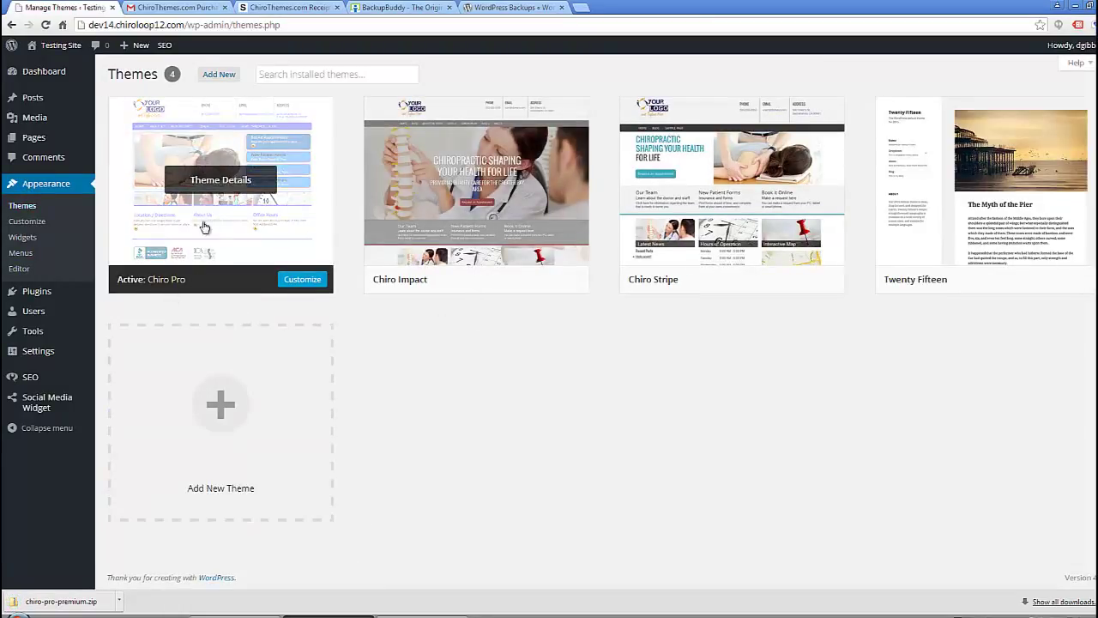
{"action": "left_click", "coordinate": [217, 75]}
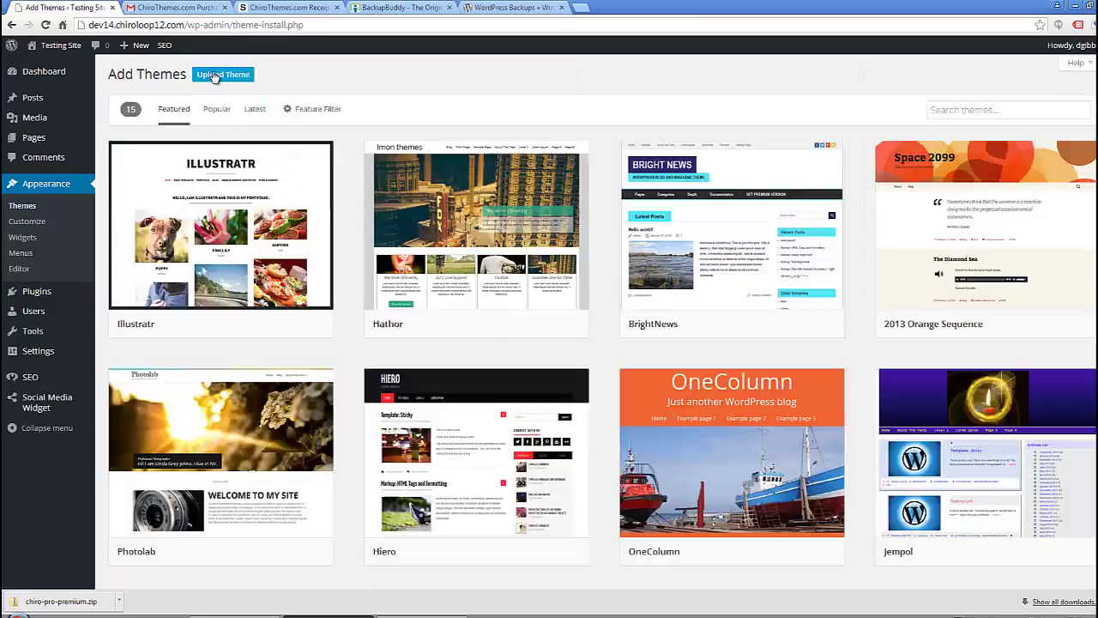
{"action": "left_click", "coordinate": [215, 76]}
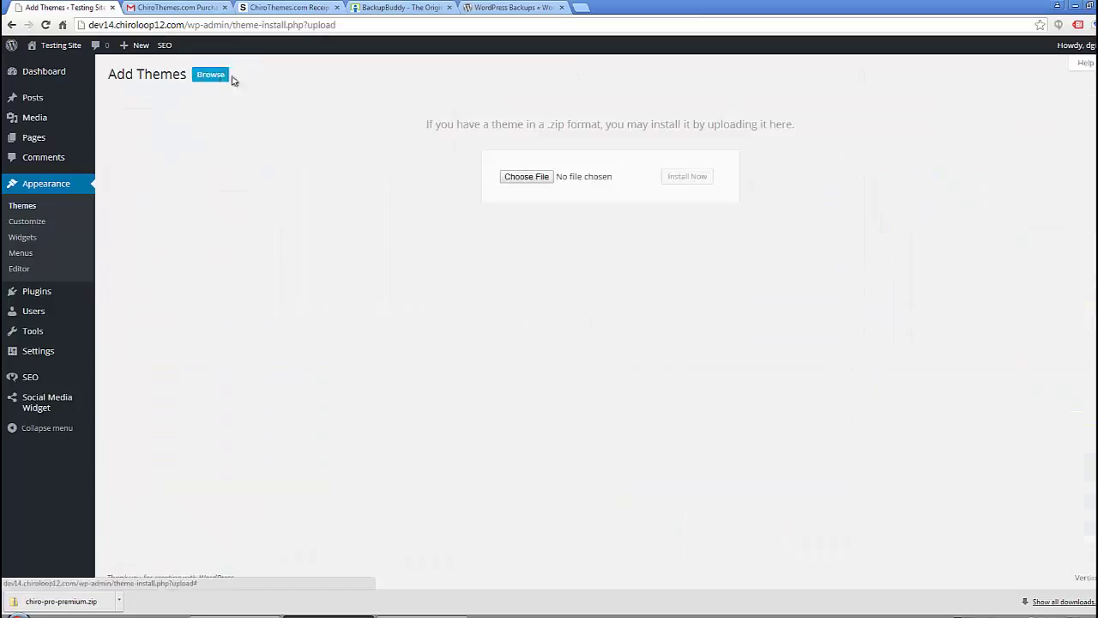
{"action": "left_click", "coordinate": [527, 180]}
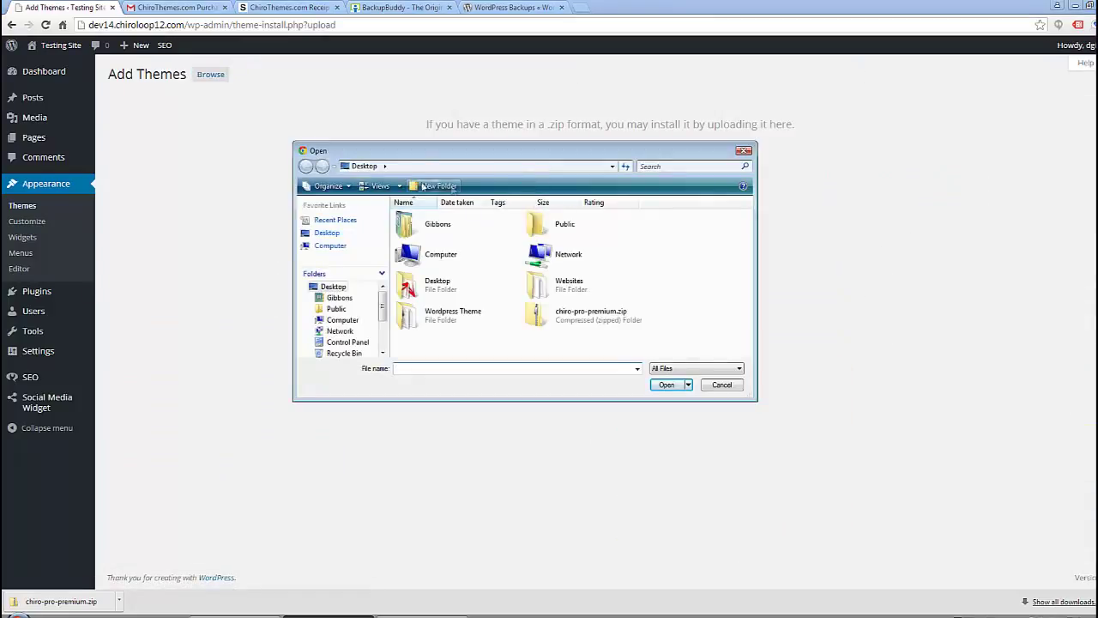
{"action": "left_click", "coordinate": [580, 318]}
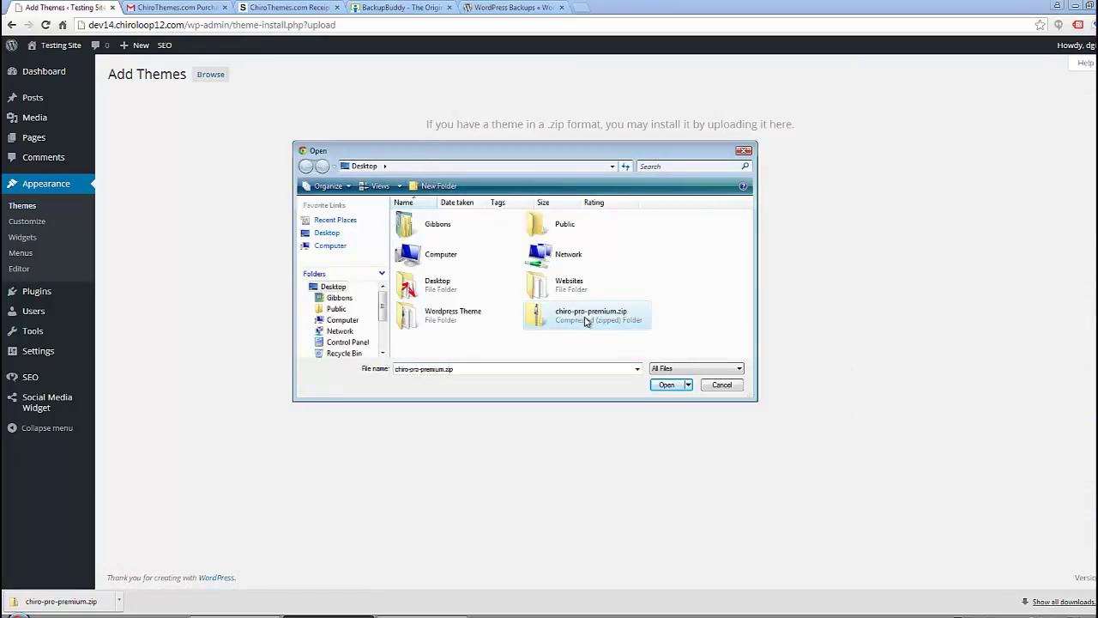
{"action": "left_click", "coordinate": [668, 385]}
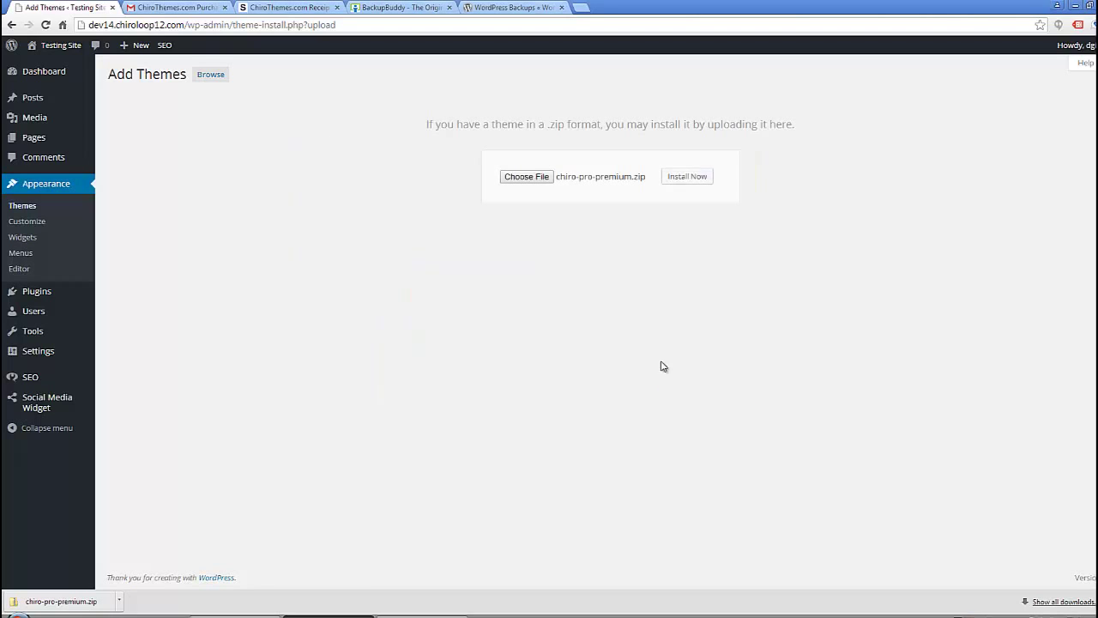
{"action": "left_click", "coordinate": [687, 180]}
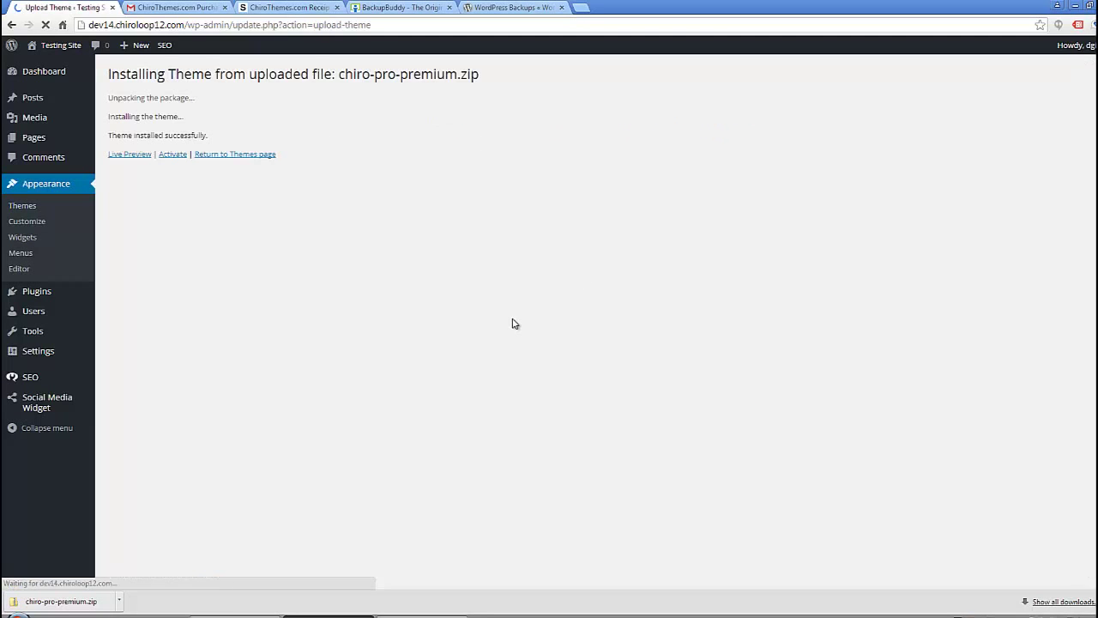
{"action": "left_click", "coordinate": [170, 154]}
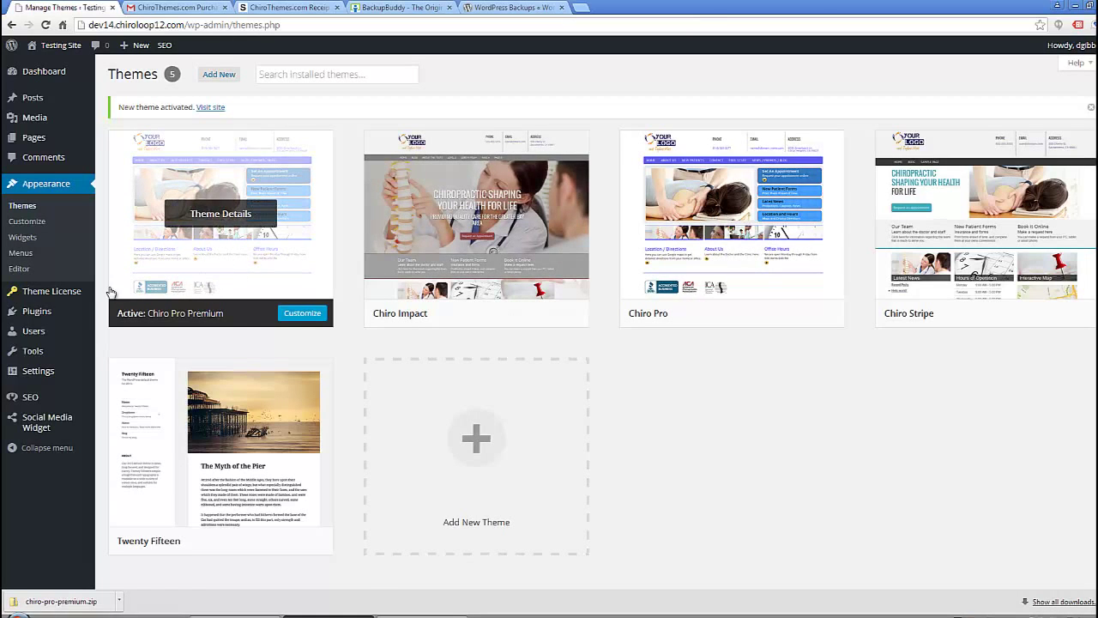
- Open the Theme License settings and clear the existing license key
{"action": "left_click", "coordinate": [54, 294]}
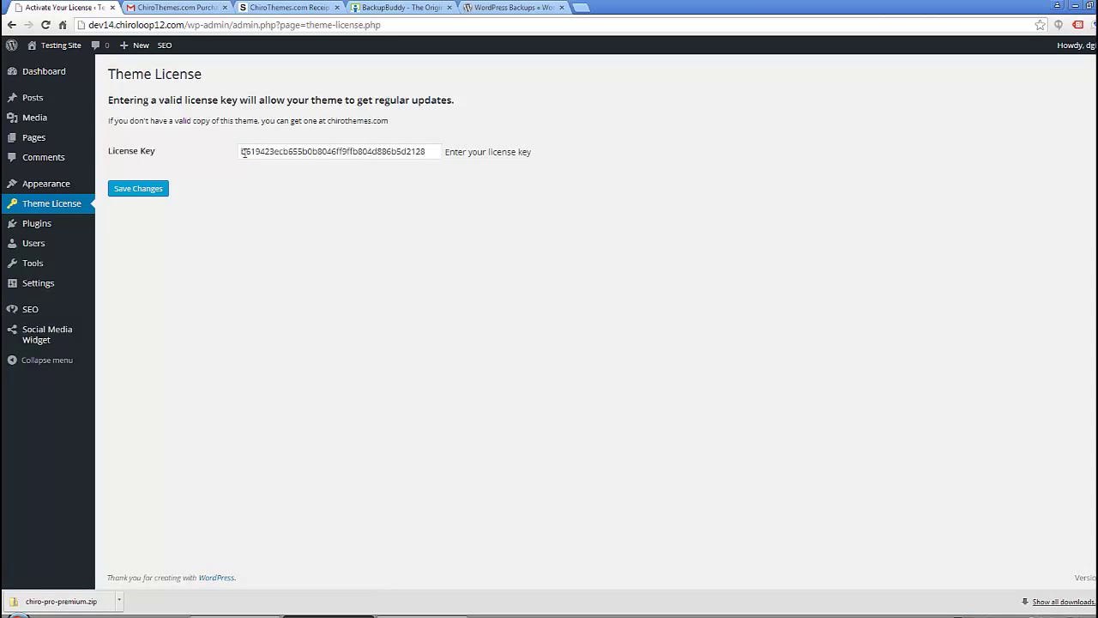
{"action": "left_click_drag", "start_coordinate": [237, 151], "coordinate": [561, 155]}
{"action": "key", "text": "BackSpace"}
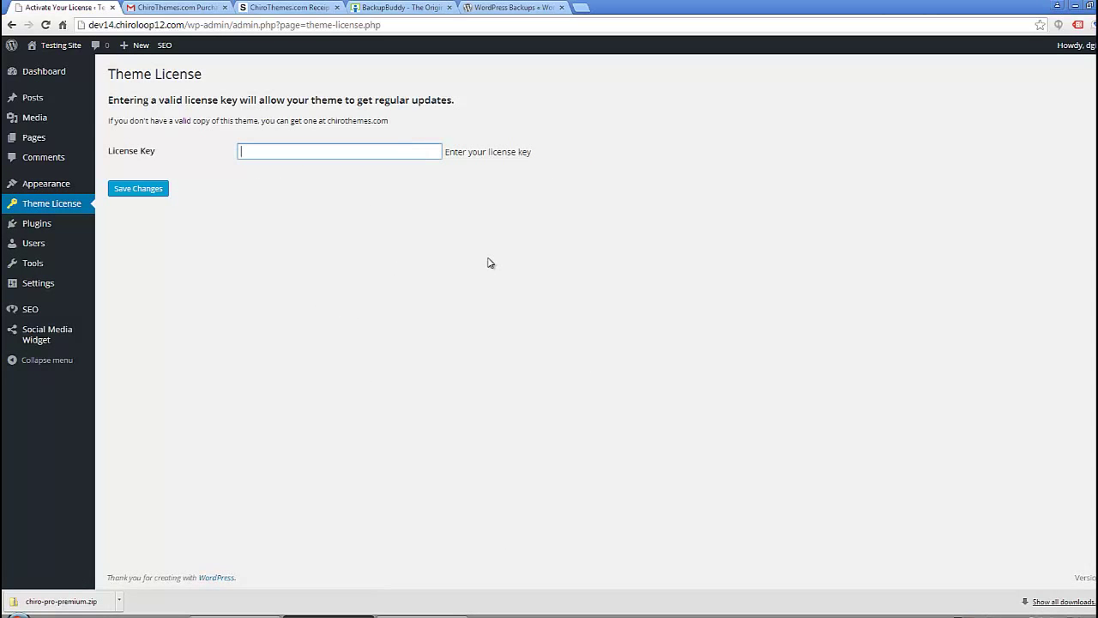
- Copy the Chiro Pro Premium license key from the purchase receipt, paste it into the License Key field, and save the changes
{"action": "left_click", "coordinate": [205, 8]}
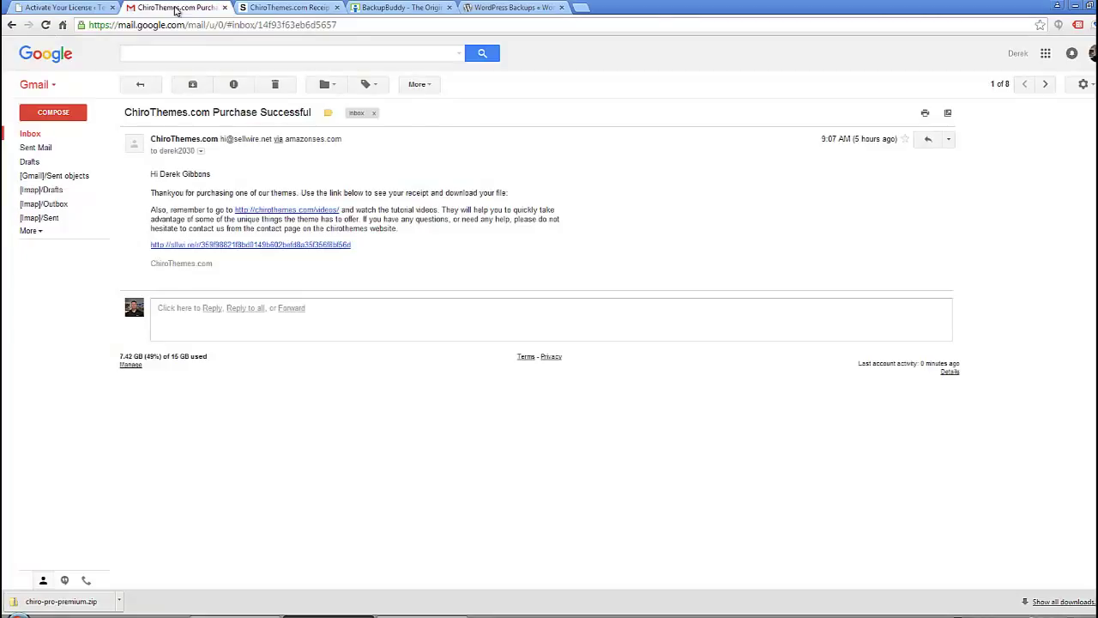
{"action": "left_click", "coordinate": [275, 7]}
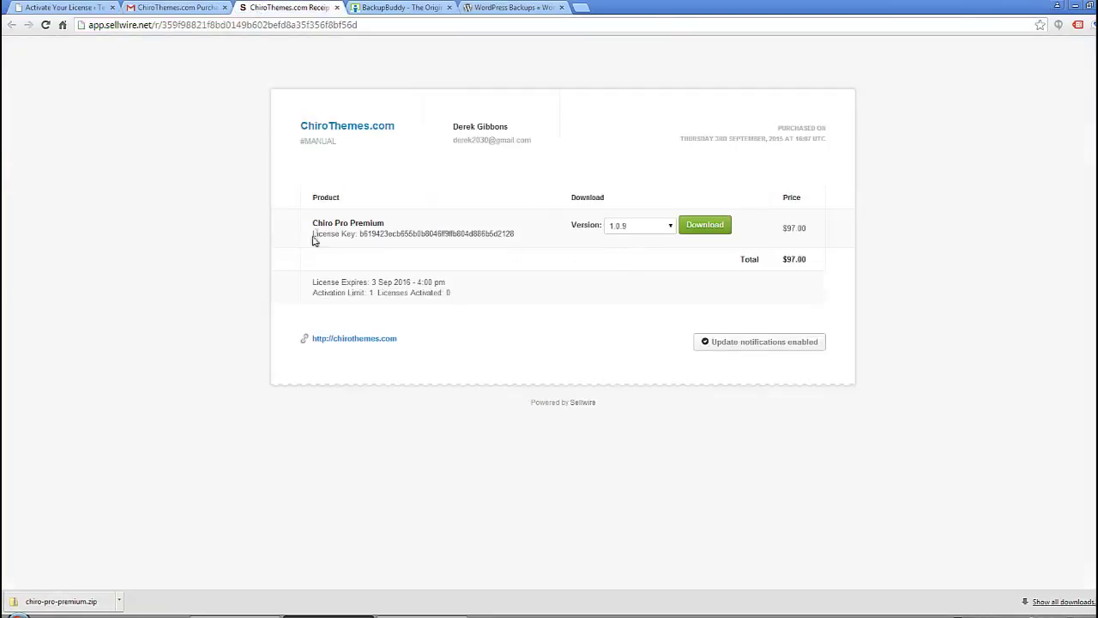
{"action": "left_click_drag", "start_coordinate": [359, 234], "coordinate": [508, 237]}
{"action": "right_click", "coordinate": [508, 235]}
{"action": "left_click", "coordinate": [523, 244]}
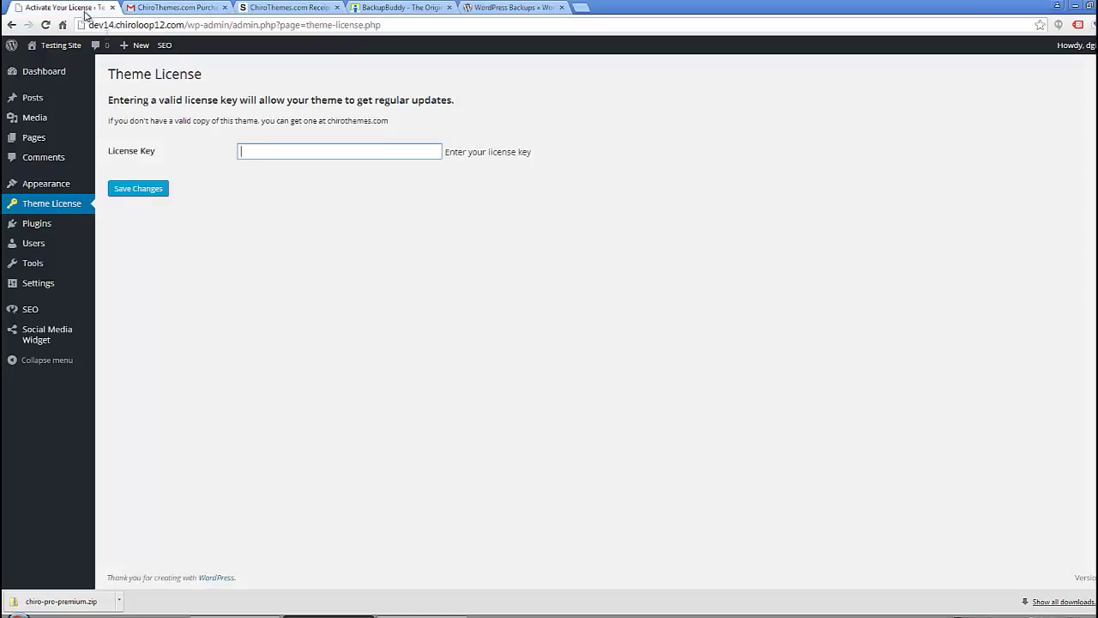
{"action": "left_click", "coordinate": [60, 7]}
{"action": "right_click", "coordinate": [255, 149]}
{"action": "left_click", "coordinate": [286, 215]}
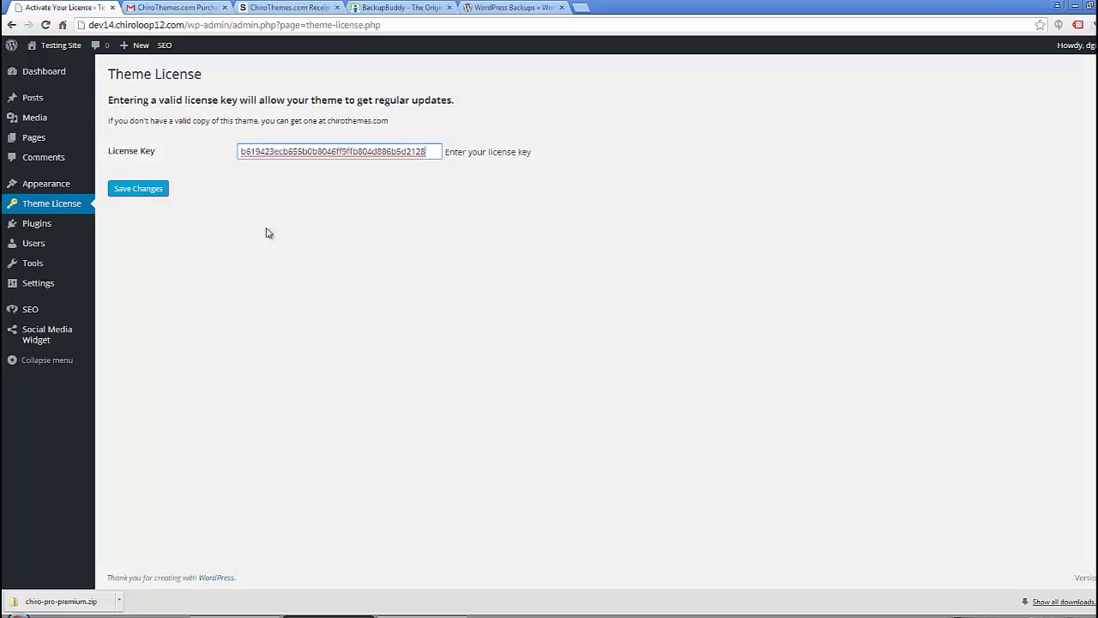
{"action": "left_click", "coordinate": [140, 193]}
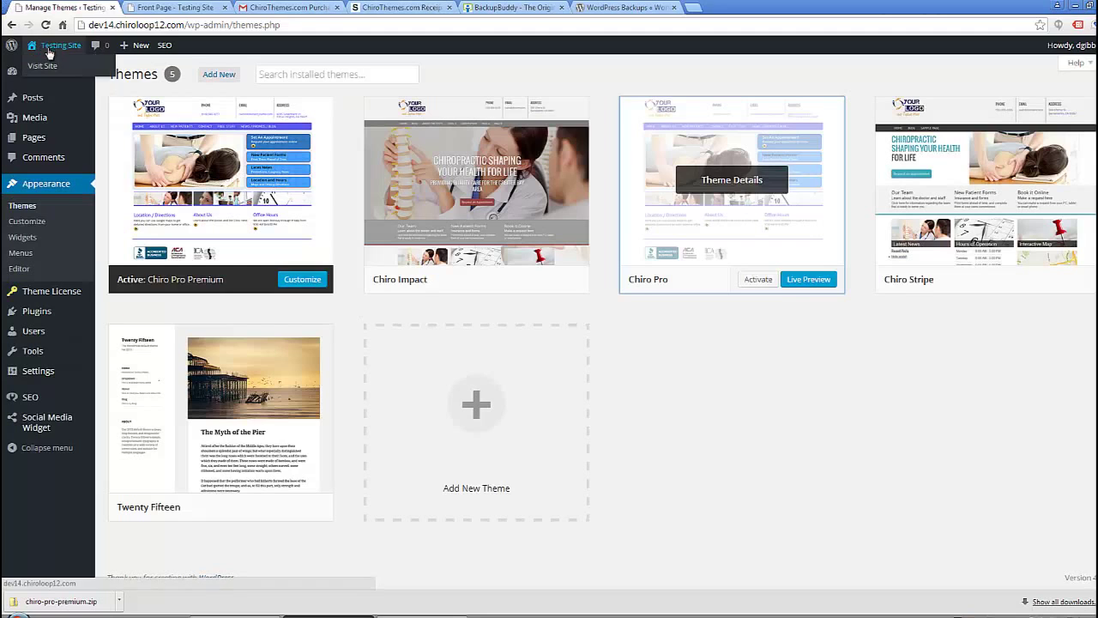
- Open the testing site in a new browser tab and check its front page and footers under the new theme
{"action": "right_click", "coordinate": [42, 65]}
{"action": "left_click", "coordinate": [85, 74]}
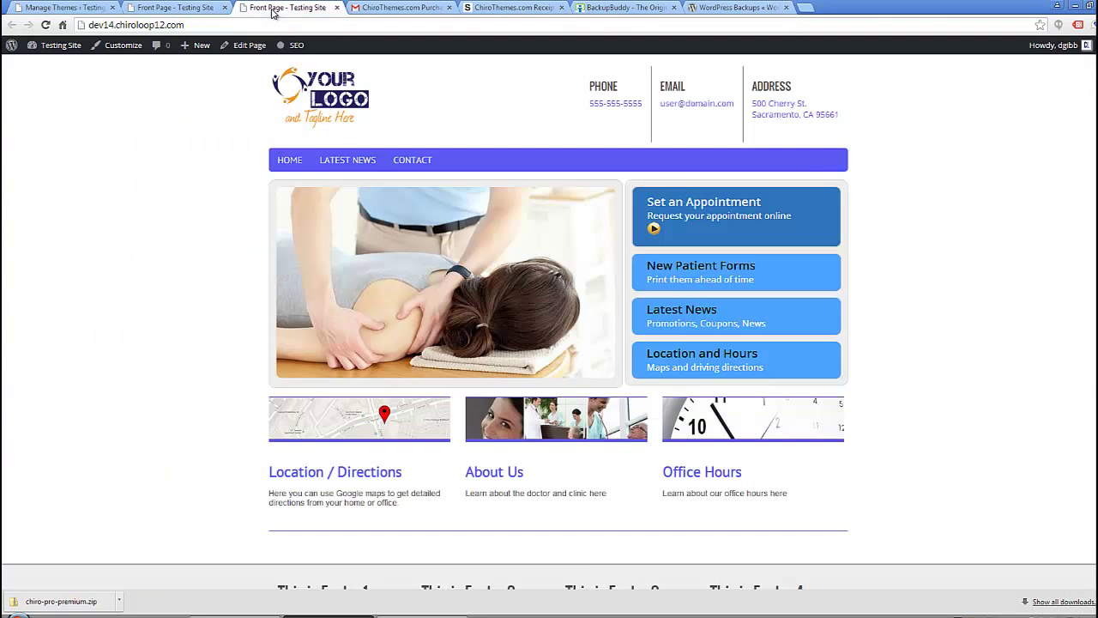
{"action": "left_click", "coordinate": [273, 9]}
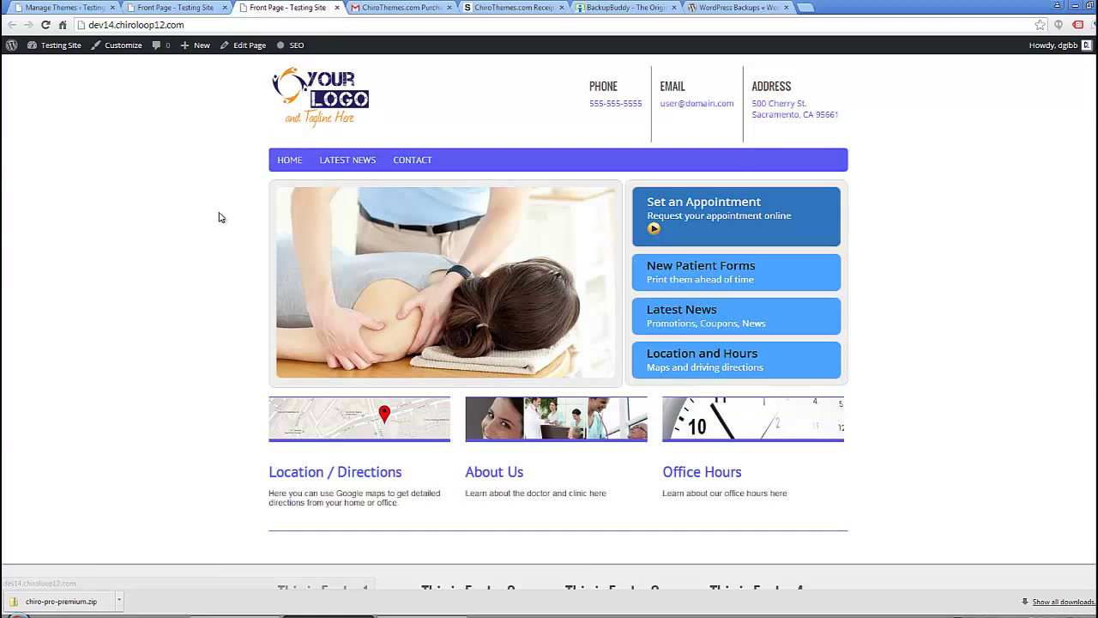
{"action": "scroll", "coordinate": [219, 215], "scroll_direction": "down", "scroll_amount": 1}
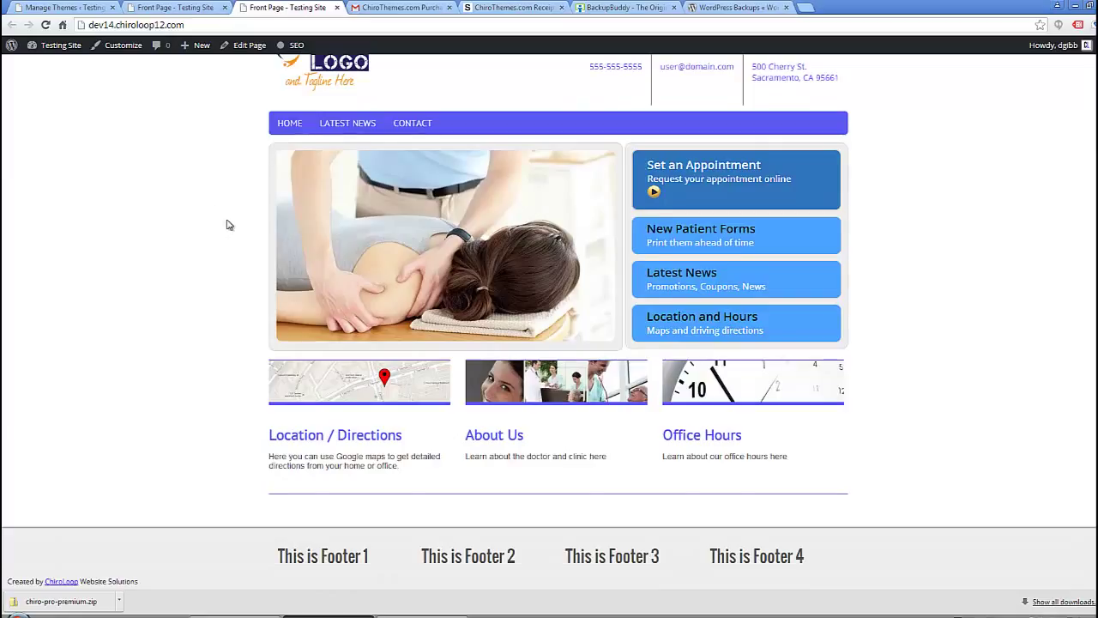
- Close the two older testing site tabs and open the site's Widgets admin page in a new browser tab
{"action": "scroll", "coordinate": [229, 233], "scroll_direction": "up", "scroll_amount": 1}
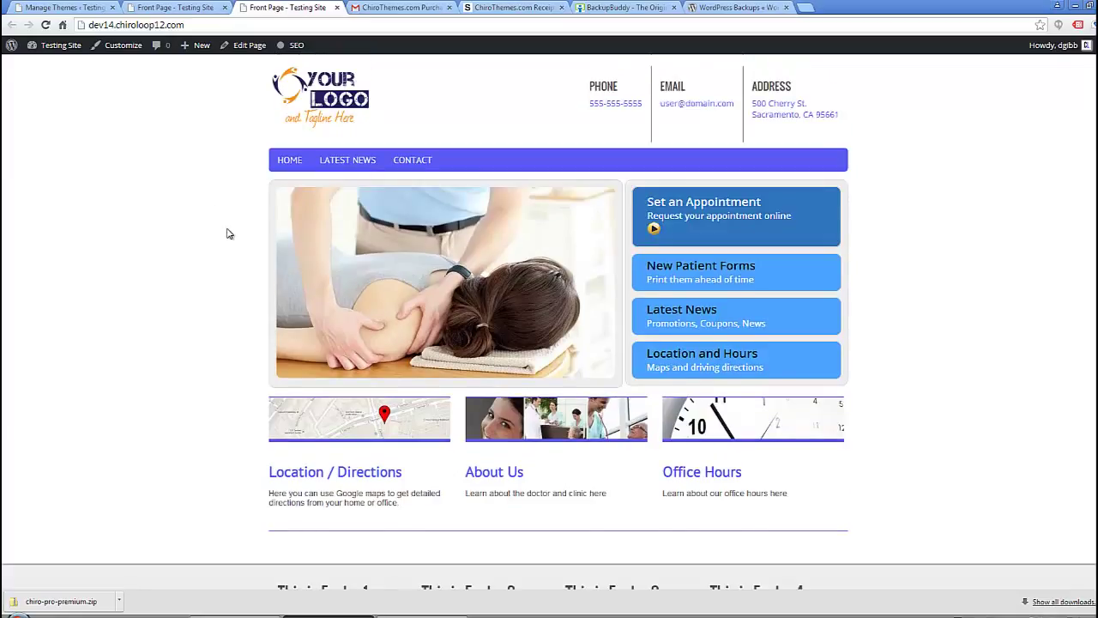
{"action": "scroll", "coordinate": [229, 234], "scroll_direction": "down", "scroll_amount": 1}
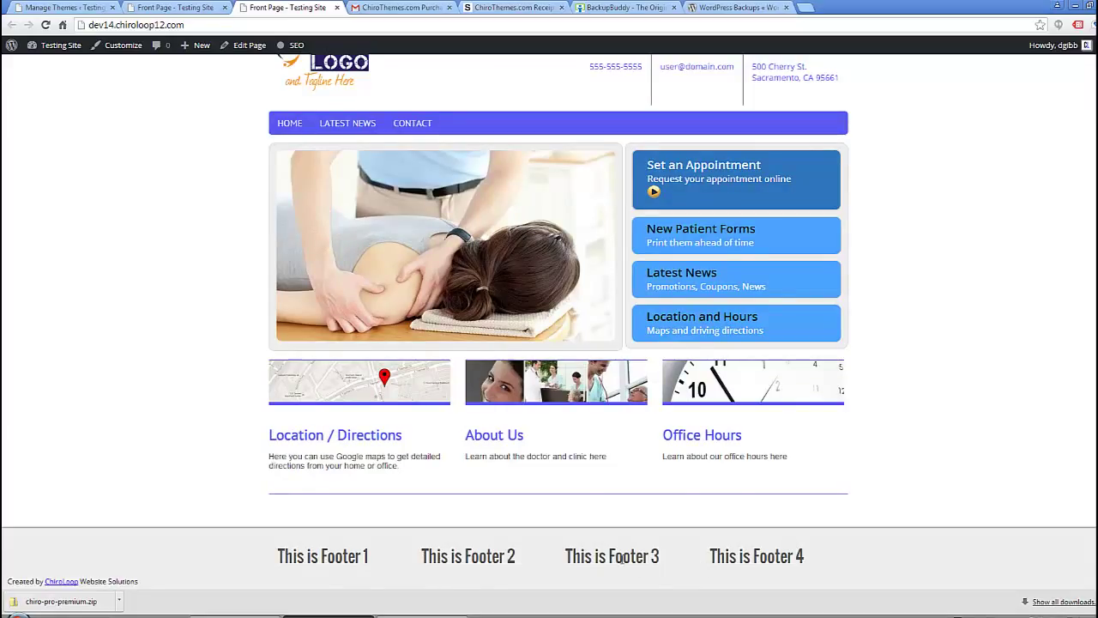
{"action": "scroll", "coordinate": [111, 343], "scroll_direction": "up", "scroll_amount": 1}
{"action": "left_click", "coordinate": [112, 7]}
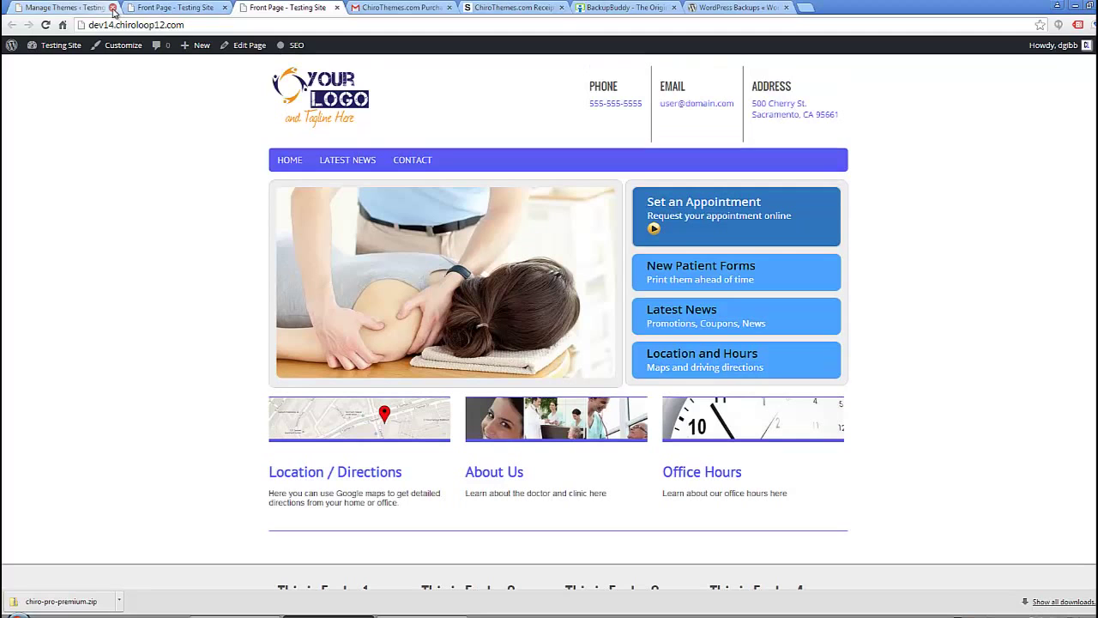
{"action": "left_click", "coordinate": [112, 7]}
{"action": "mouse_move", "coordinate": [60, 50]}
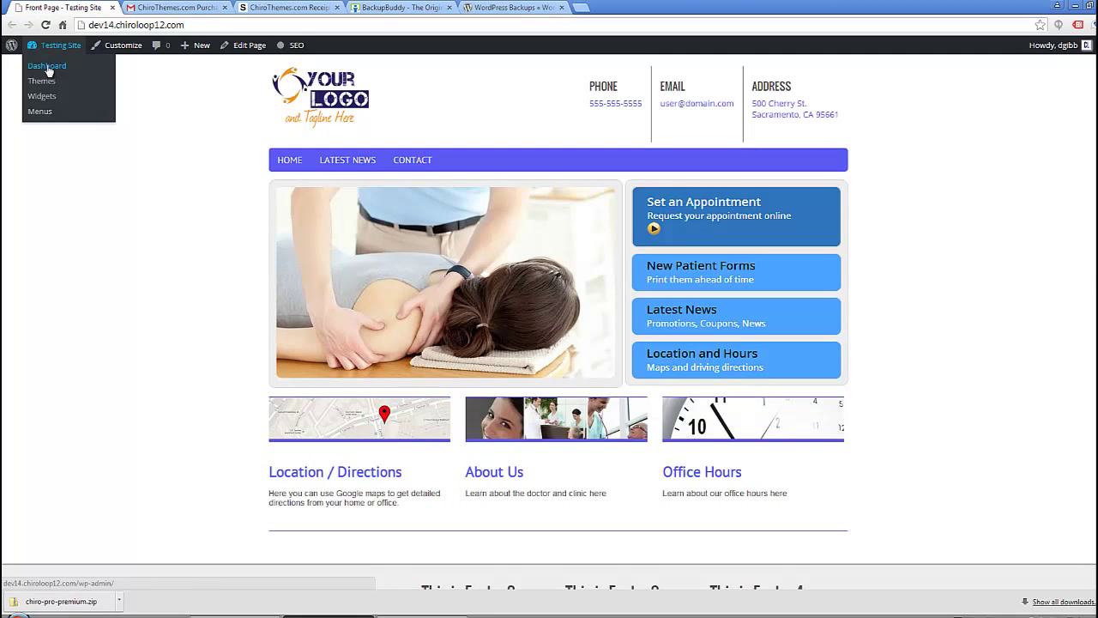
{"action": "right_click", "coordinate": [40, 96]}
{"action": "left_click", "coordinate": [65, 103]}
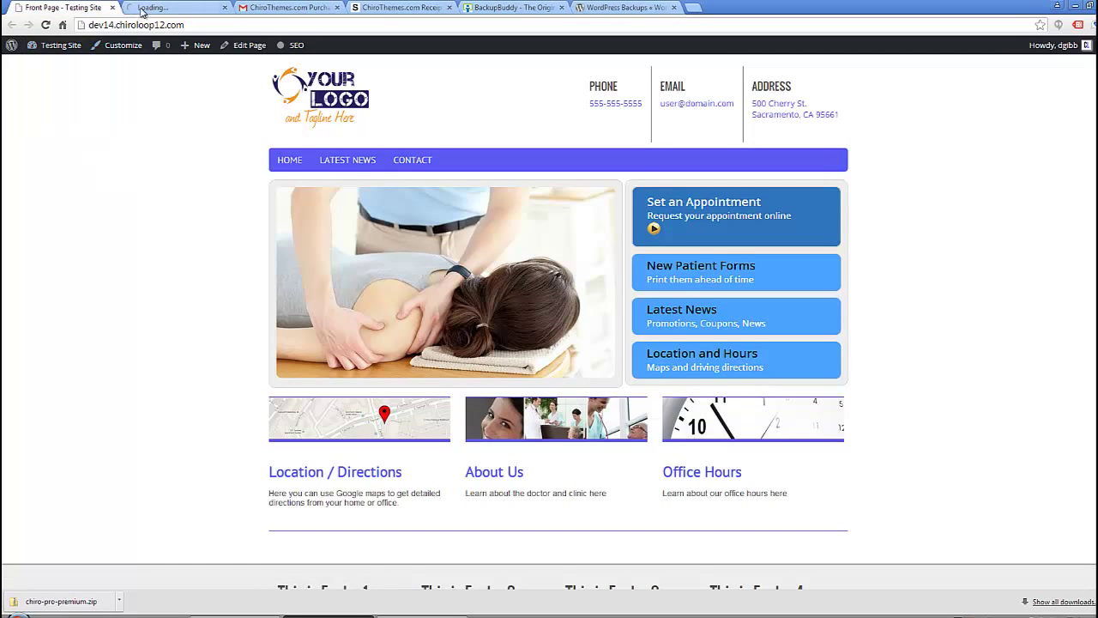
{"action": "left_click", "coordinate": [146, 8]}
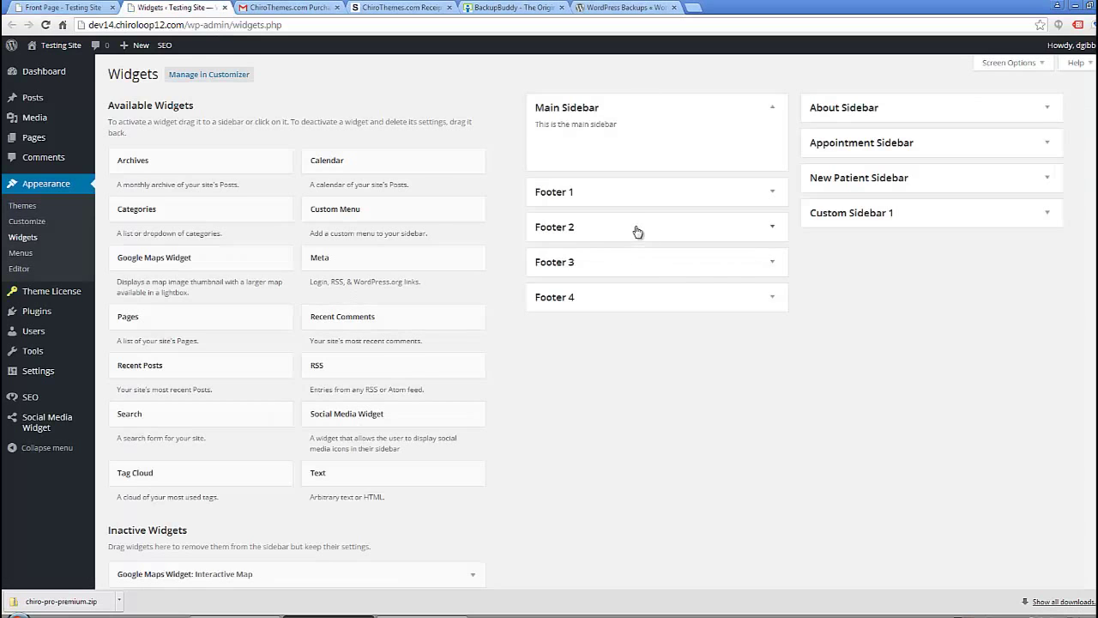
- Move the inactive Social Media Widget to Footer 2, the "Text I want to keep" widget to Footer 3, and the Google Maps Widget to Footer 4
{"action": "left_click", "coordinate": [636, 230]}
{"action": "scroll", "coordinate": [644, 385], "scroll_direction": "down", "scroll_amount": 1}
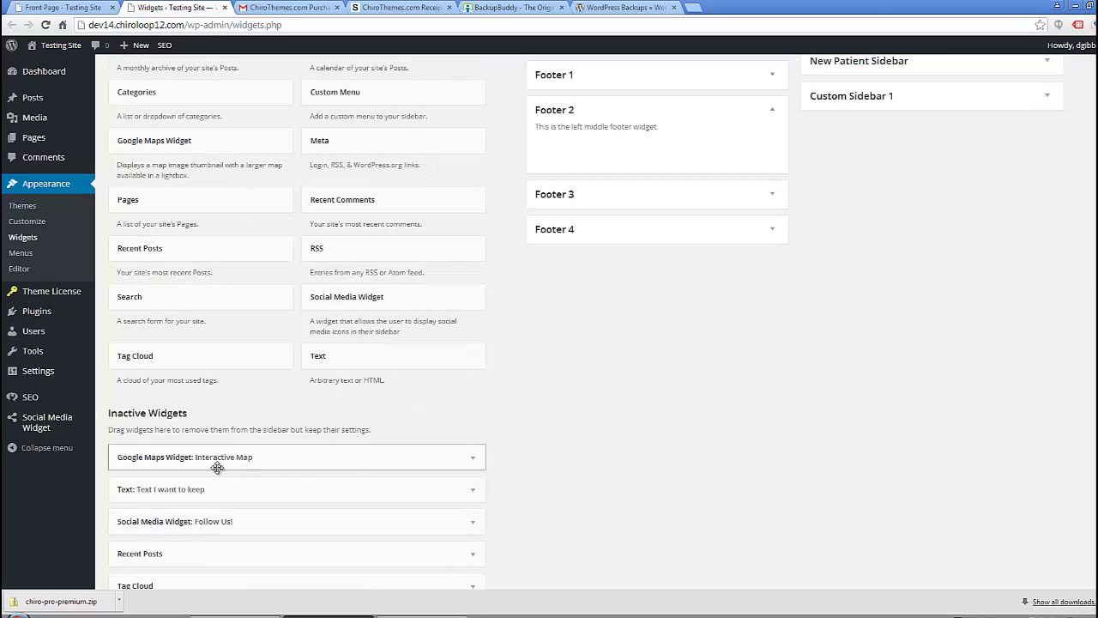
{"action": "left_click_drag", "start_coordinate": [208, 524], "coordinate": [600, 163]}
{"action": "left_click", "coordinate": [591, 197]}
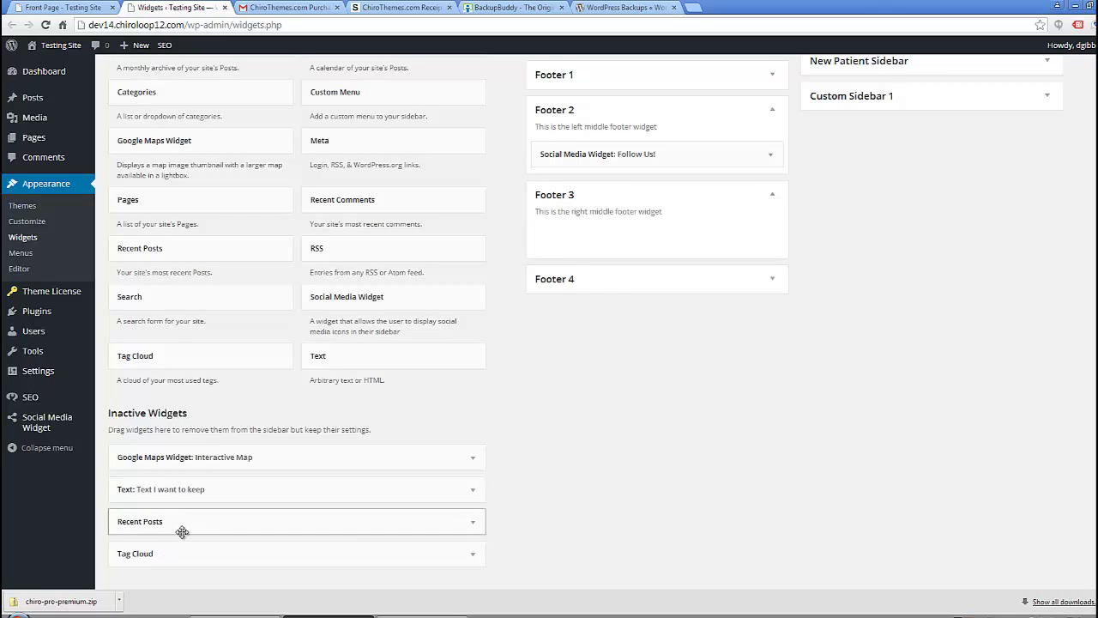
{"action": "left_click_drag", "start_coordinate": [171, 488], "coordinate": [567, 248]}
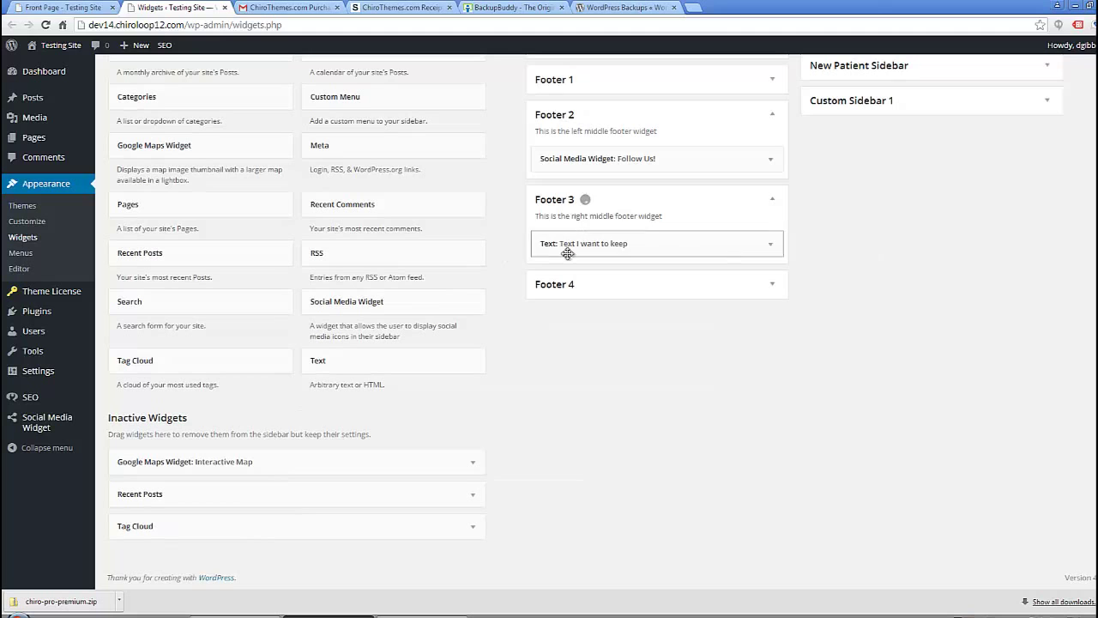
{"action": "left_click_drag", "start_coordinate": [190, 466], "coordinate": [595, 395]}
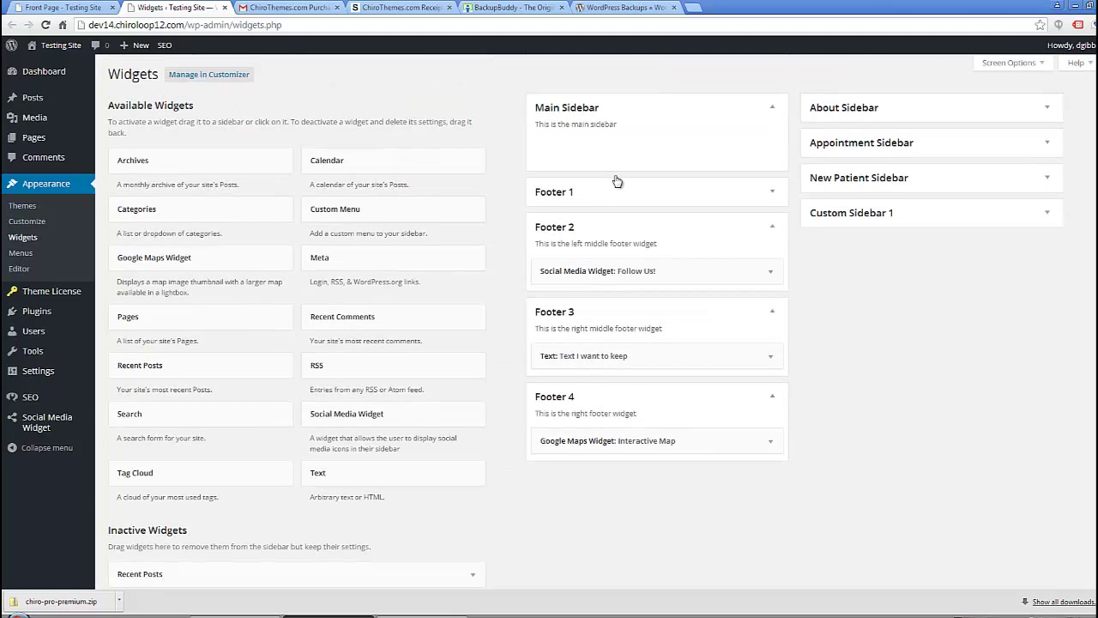
- Move the inactive Recent Posts and Tag Cloud widgets into the Main Sidebar, with Tag Cloud below Recent Posts
{"action": "scroll", "coordinate": [571, 385], "scroll_direction": "down", "scroll_amount": 2}
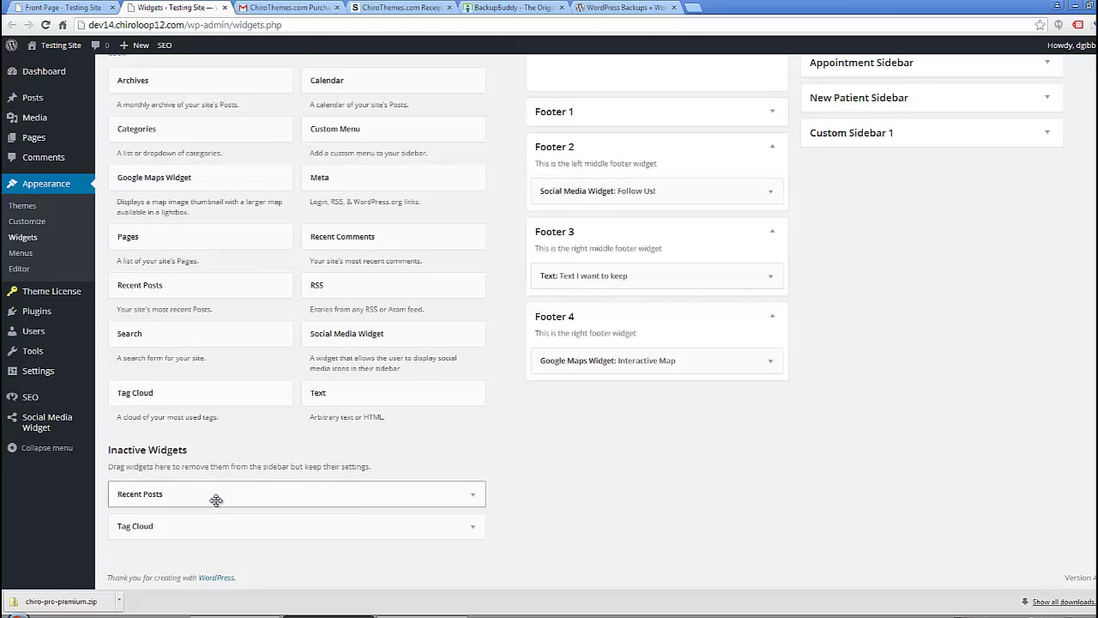
{"action": "left_click_drag", "start_coordinate": [215, 501], "coordinate": [614, 103]}
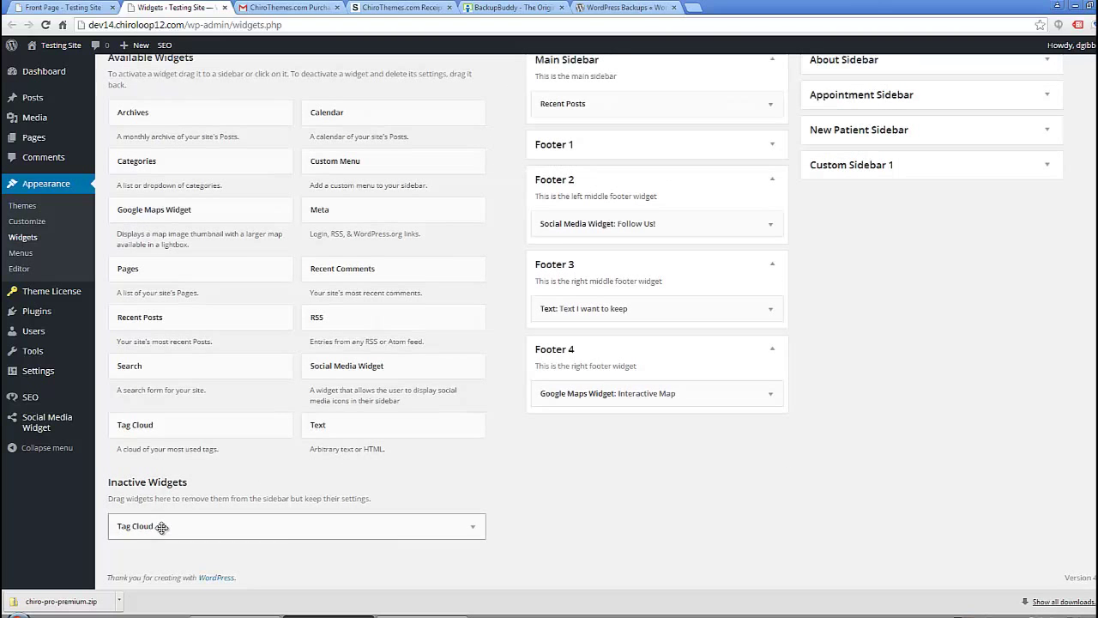
{"action": "left_click_drag", "start_coordinate": [162, 526], "coordinate": [579, 162]}
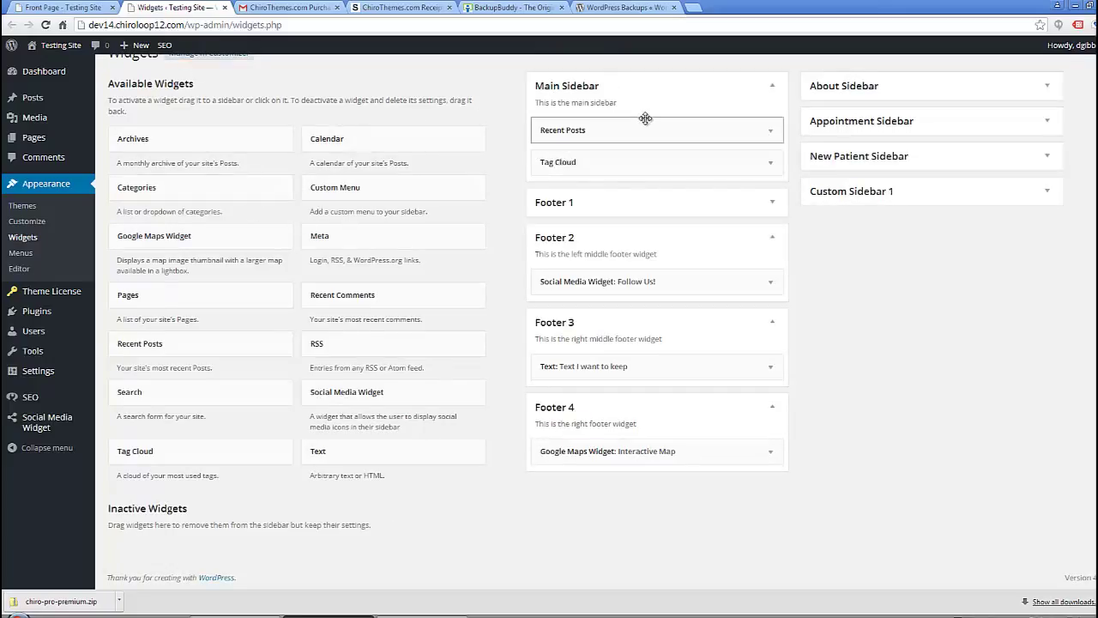
- Reload the testing site's front page and check the restored widgets in its footers
{"action": "left_click", "coordinate": [68, 10]}
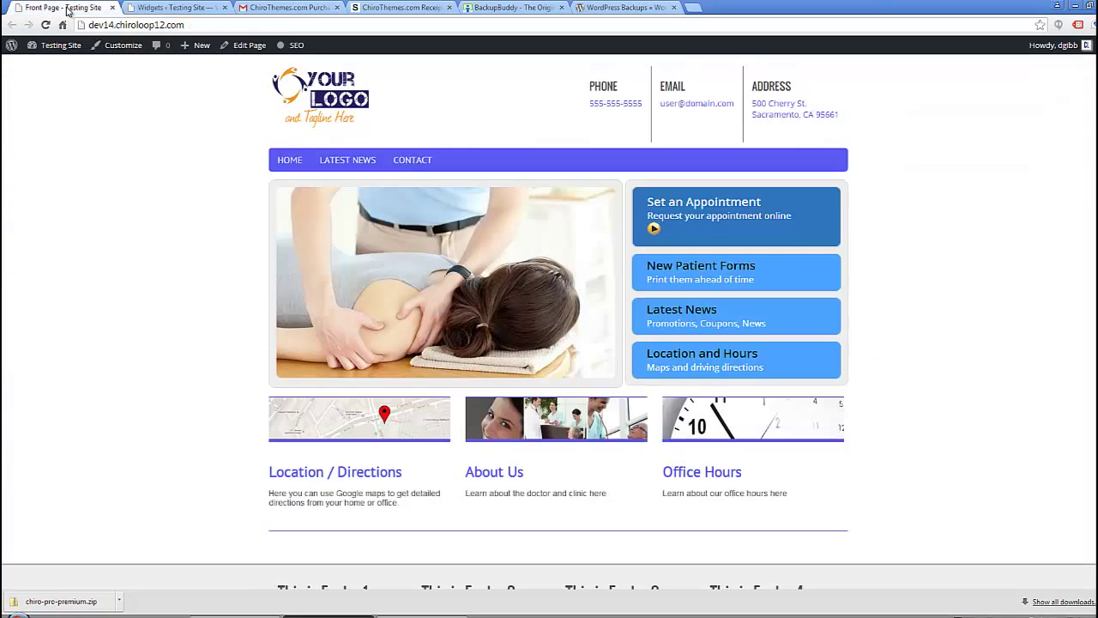
{"action": "left_click", "coordinate": [46, 25]}
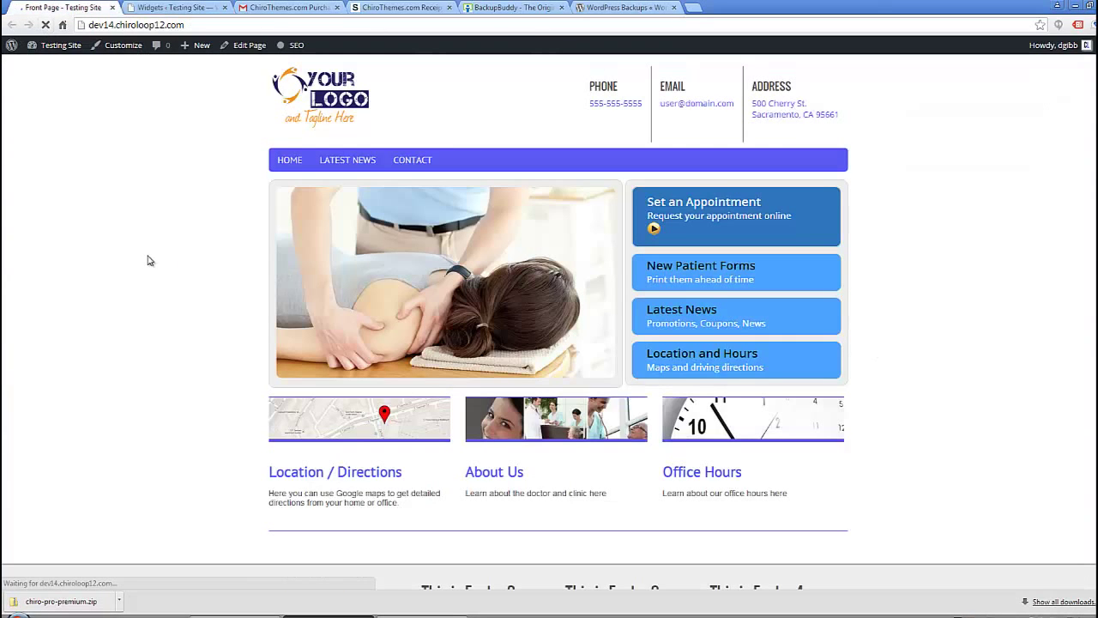
{"action": "scroll", "coordinate": [144, 268], "scroll_direction": "down", "scroll_amount": 2}
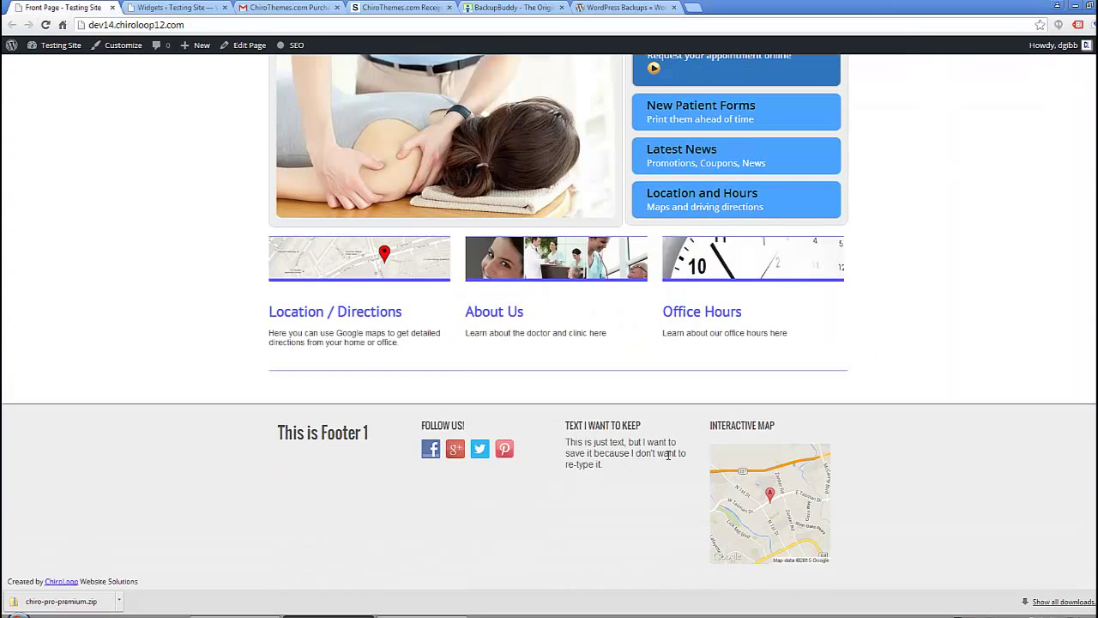
{"action": "left_click", "coordinate": [740, 507]}
{"action": "left_click", "coordinate": [740, 507]}
{"action": "scroll", "coordinate": [687, 403], "scroll_direction": "up", "scroll_amount": 2}
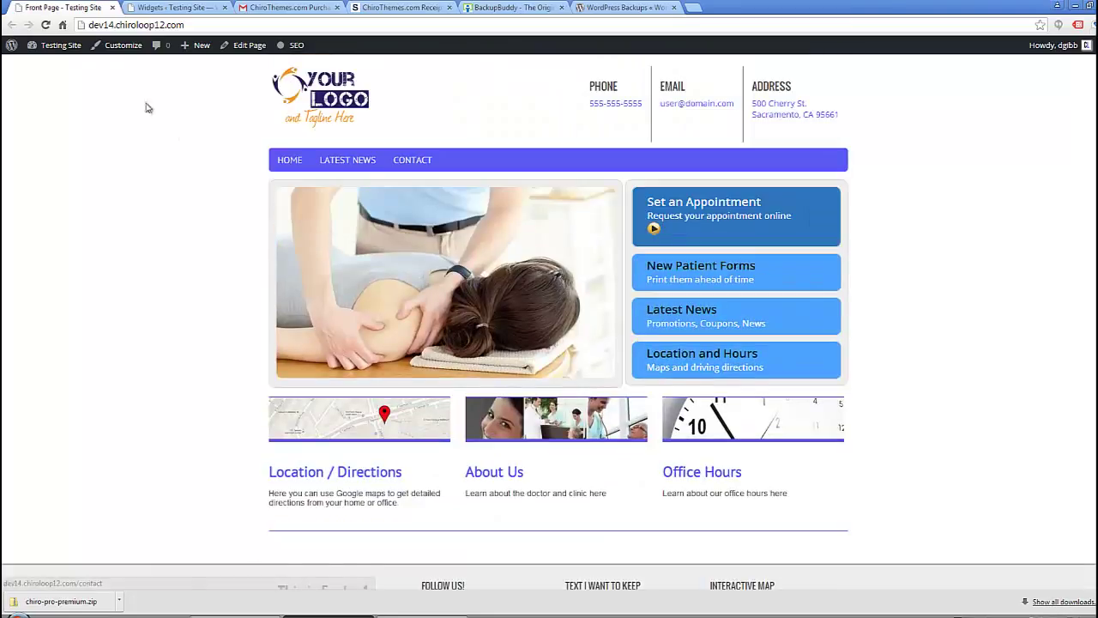
- Try the Video and Slider media types for the front page's main image in the Customizer, leaving without publishing
{"action": "left_click", "coordinate": [118, 45]}
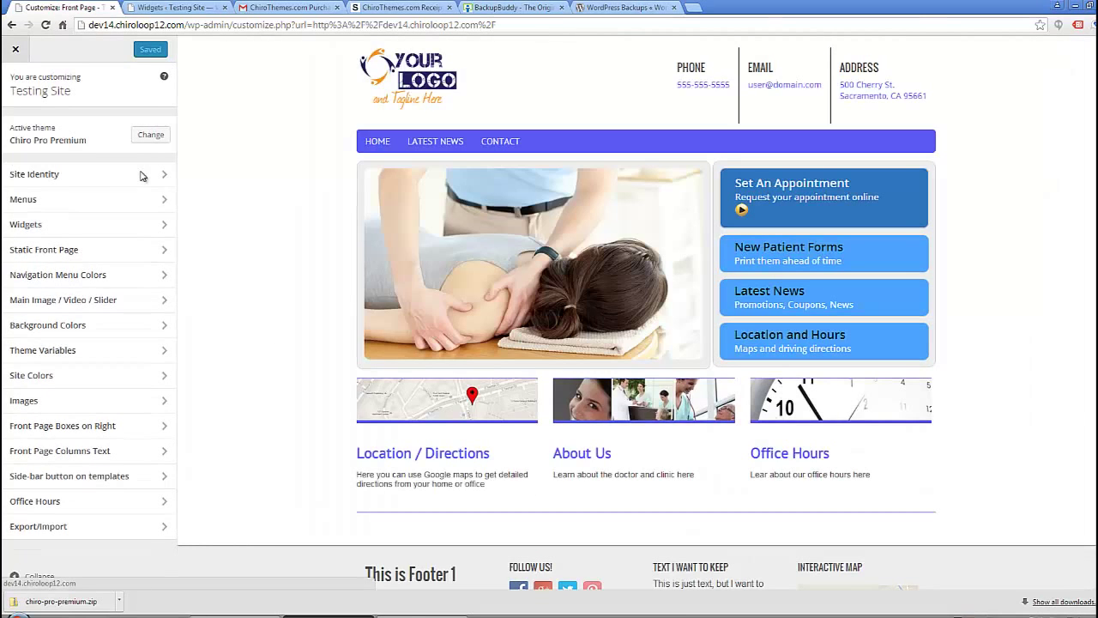
{"action": "left_click", "coordinate": [53, 307]}
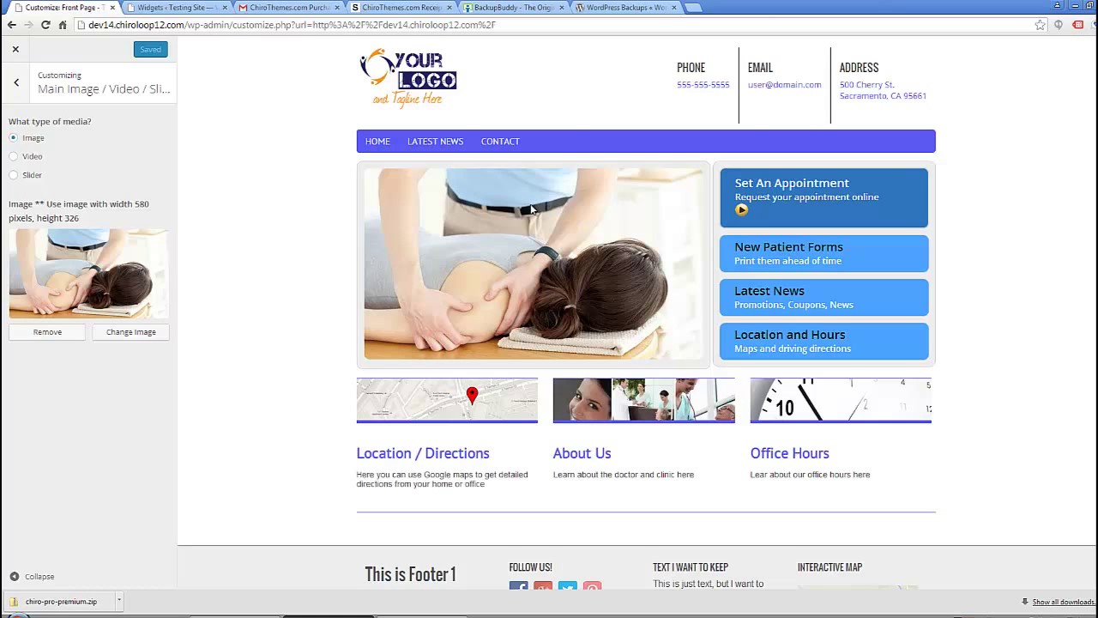
{"action": "left_click", "coordinate": [14, 157]}
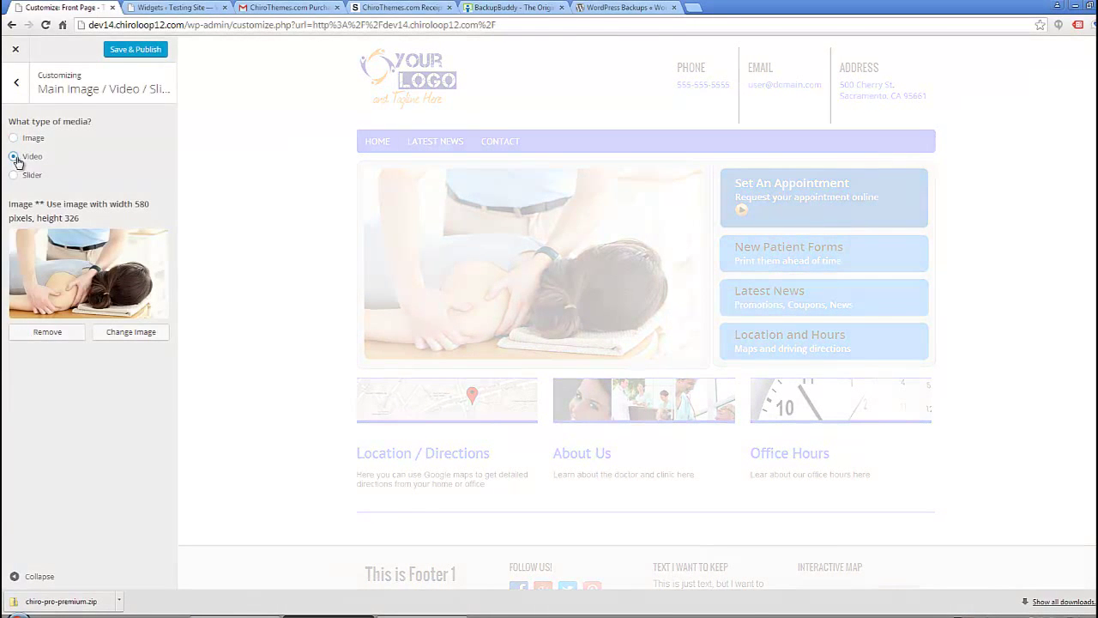
{"action": "left_click", "coordinate": [95, 235]}
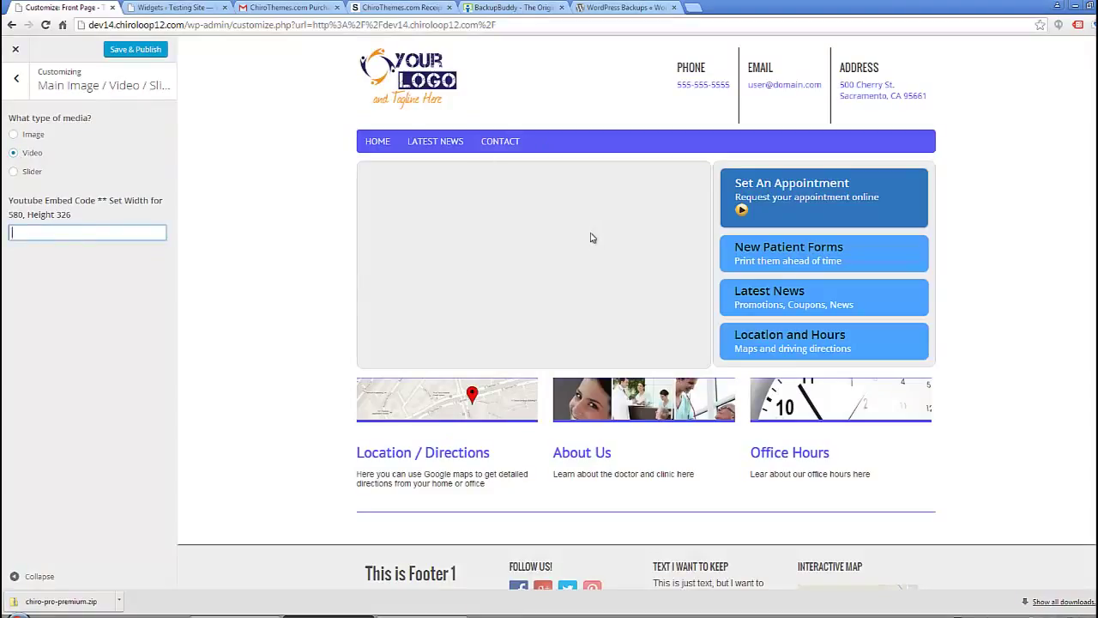
{"action": "left_click", "coordinate": [13, 173]}
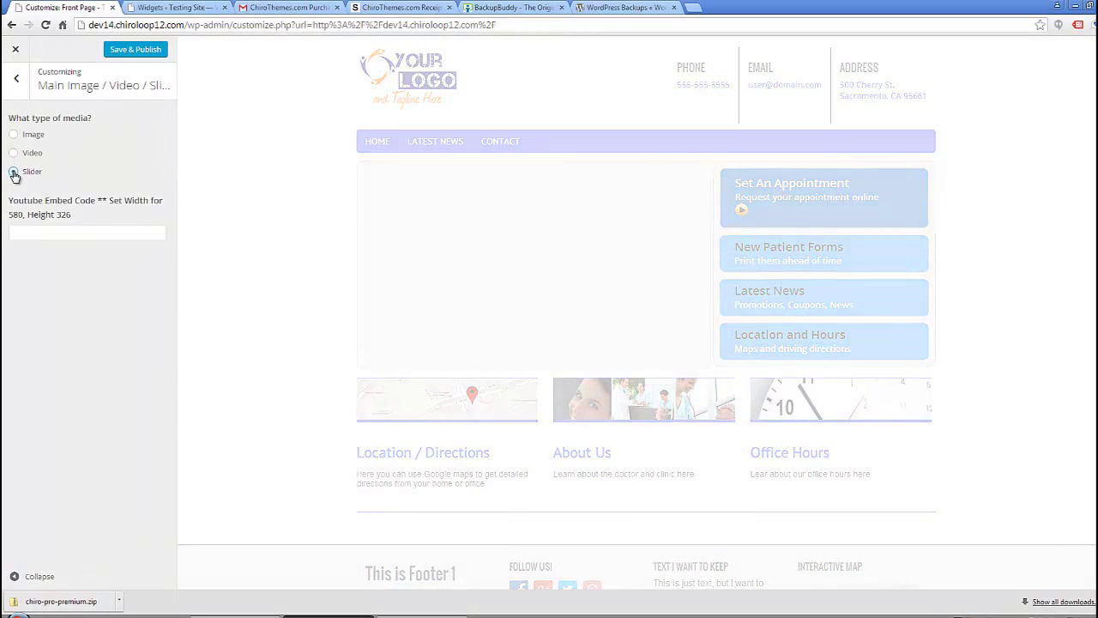
{"action": "left_click", "coordinate": [43, 218]}
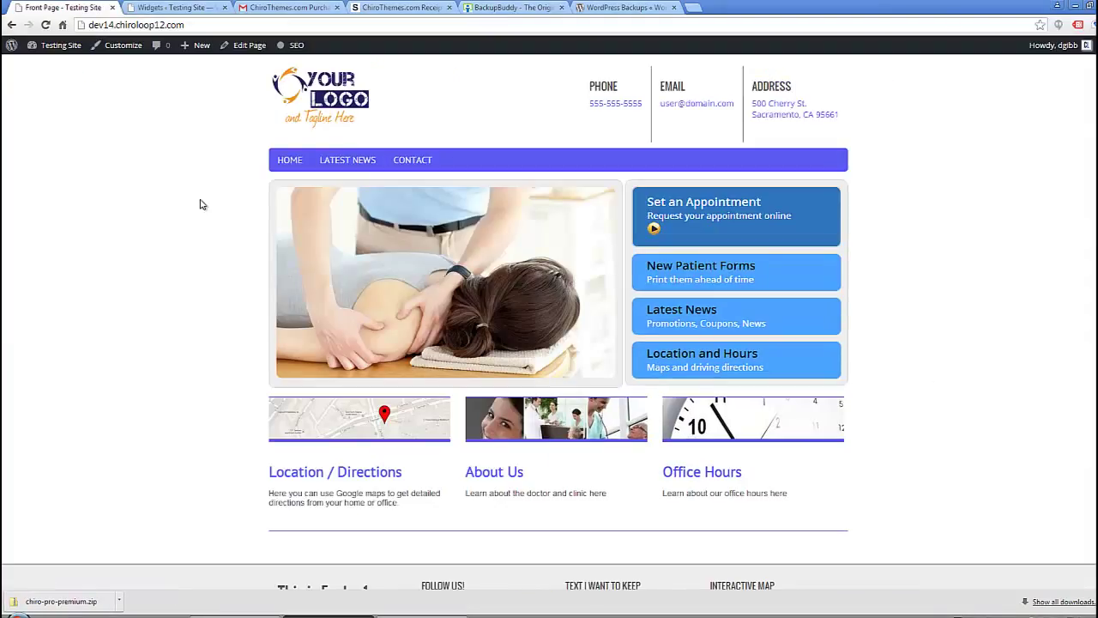
- Reopen the Customizer's Site Colors settings and inspect the color picker and hex code for the front page top right box
{"action": "left_click", "coordinate": [117, 49]}
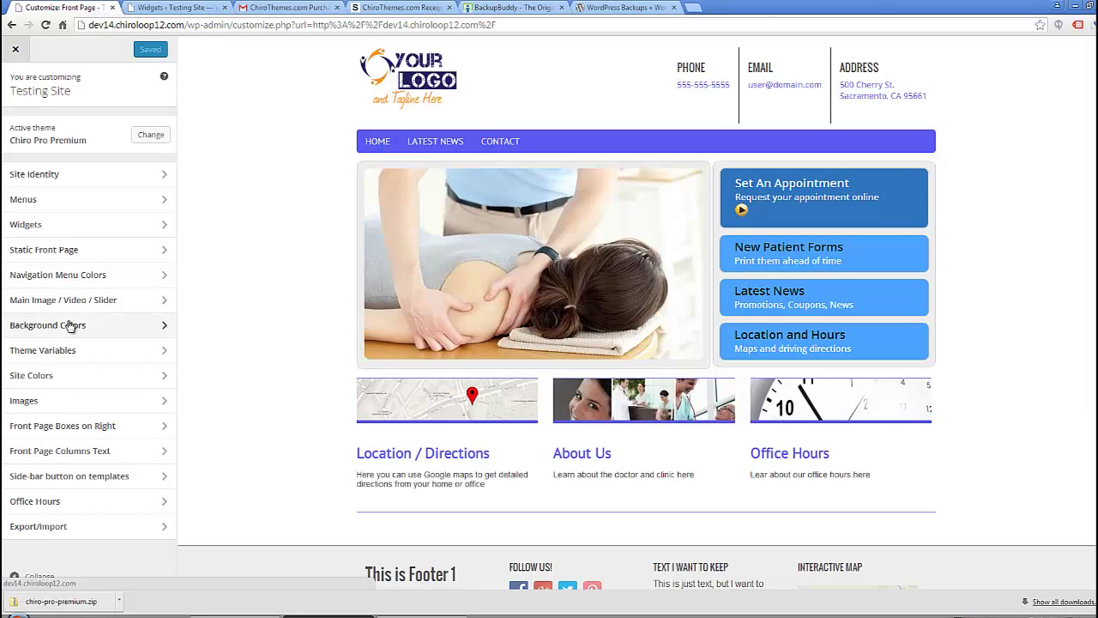
{"action": "left_click", "coordinate": [43, 378]}
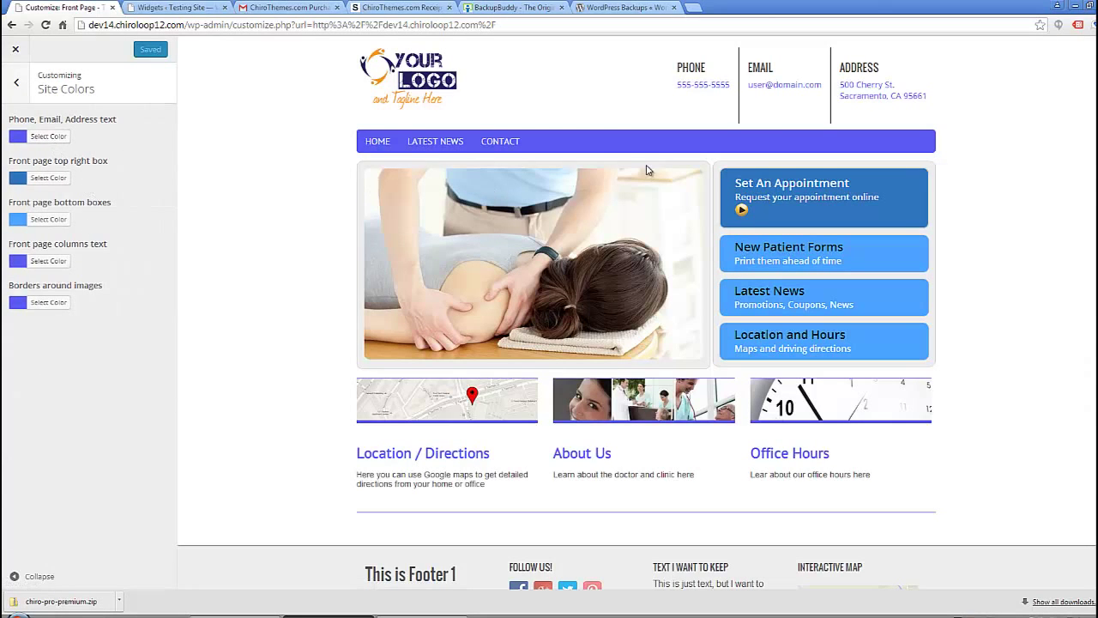
{"action": "left_click", "coordinate": [54, 179]}
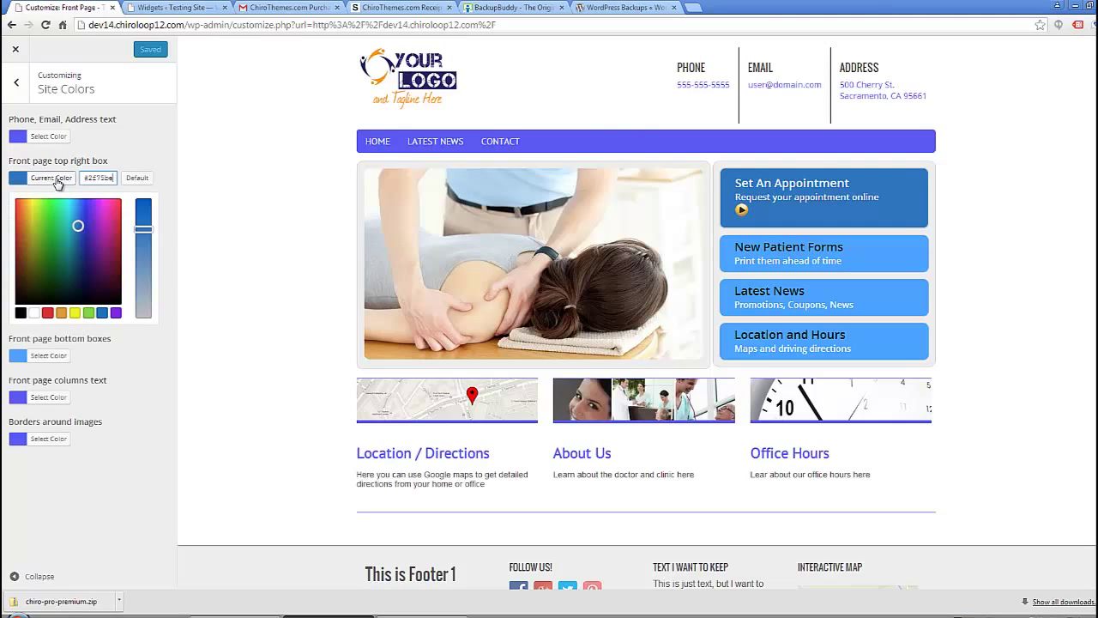
{"action": "left_click", "coordinate": [93, 183]}
{"action": "left_click_drag", "start_coordinate": [81, 178], "coordinate": [125, 179]}
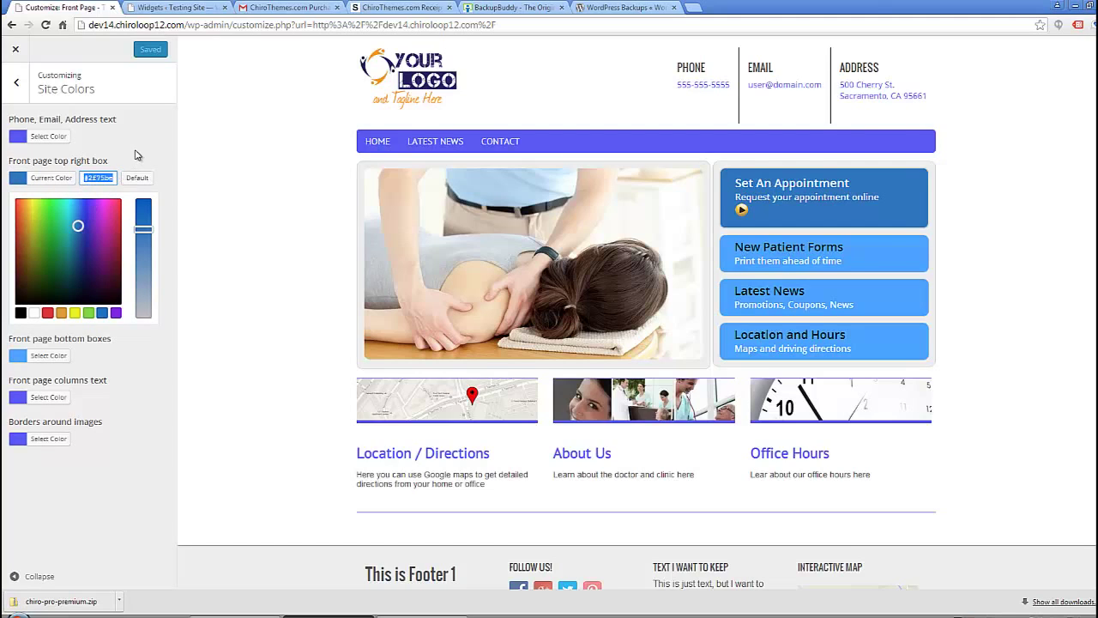
{"action": "left_click", "coordinate": [135, 155]}
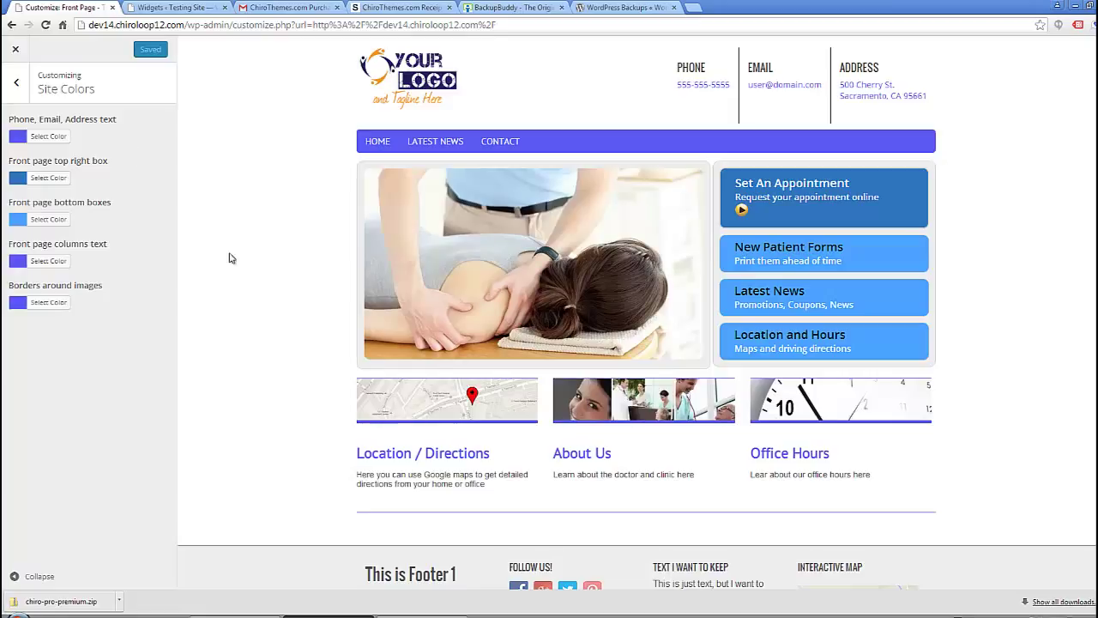